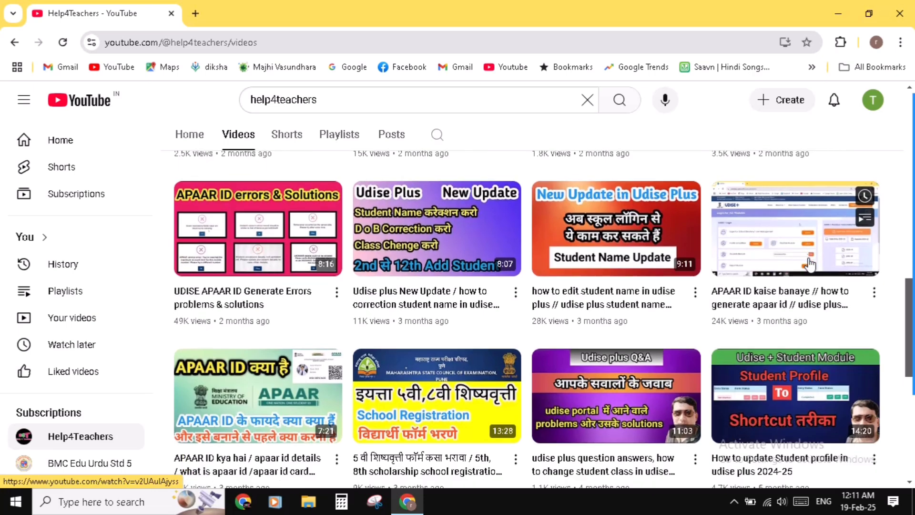
Search Google for "maa. ac. in" in a new tab and open the State Council of Educational Research & Training site.
{"action": "scroll", "coordinate": [810, 264], "scroll_direction": "down", "scroll_amount": 2}
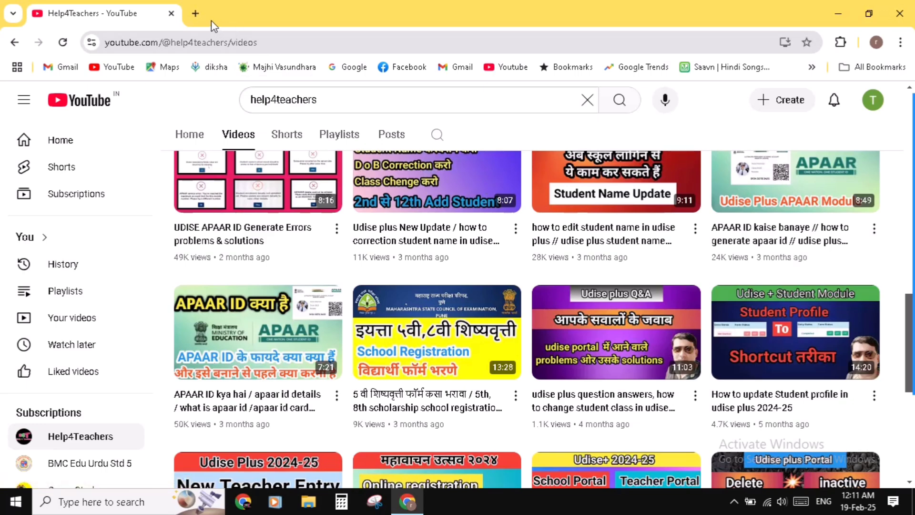
{"action": "left_click", "coordinate": [196, 14]}
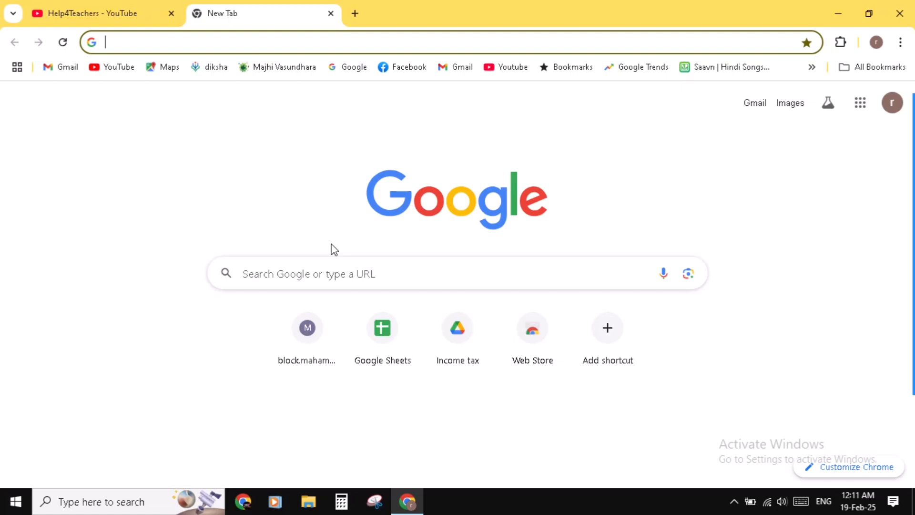
{"action": "left_click", "coordinate": [316, 273]}
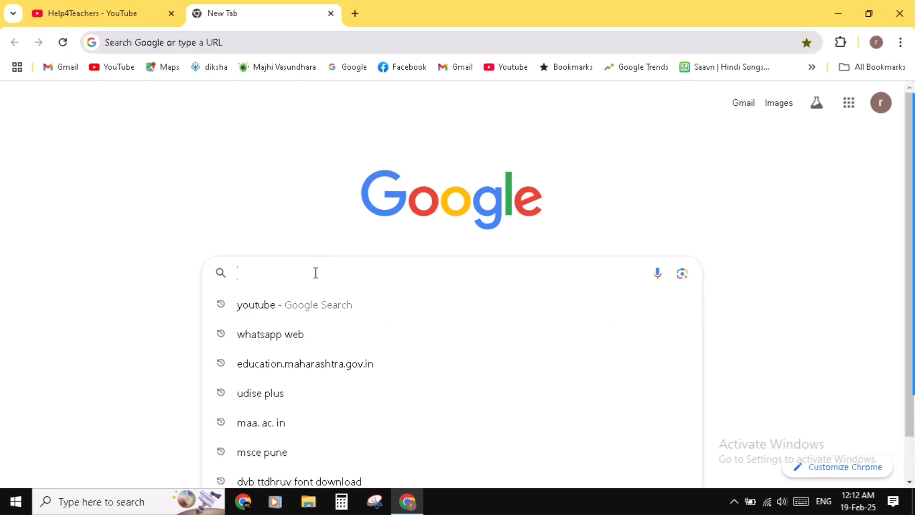
{"action": "type", "text": "maa"}
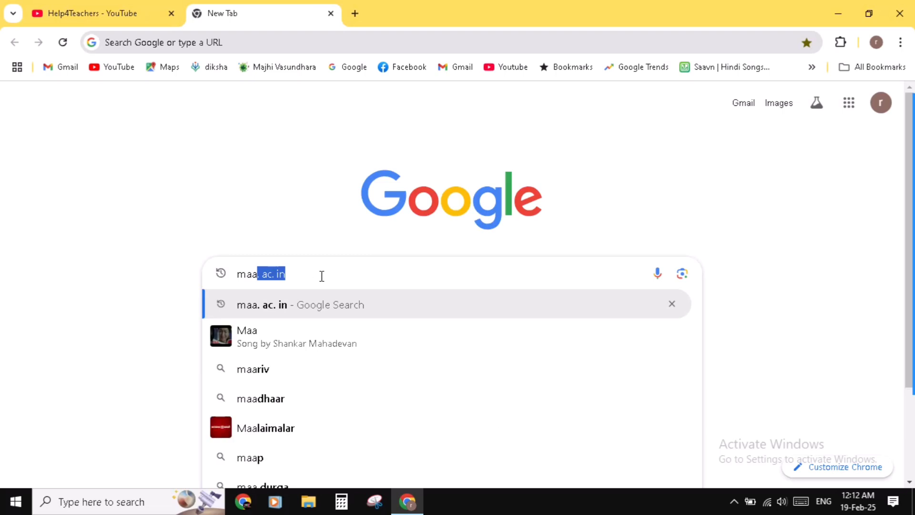
{"action": "left_click", "coordinate": [322, 275]}
{"action": "key", "text": "Return"}
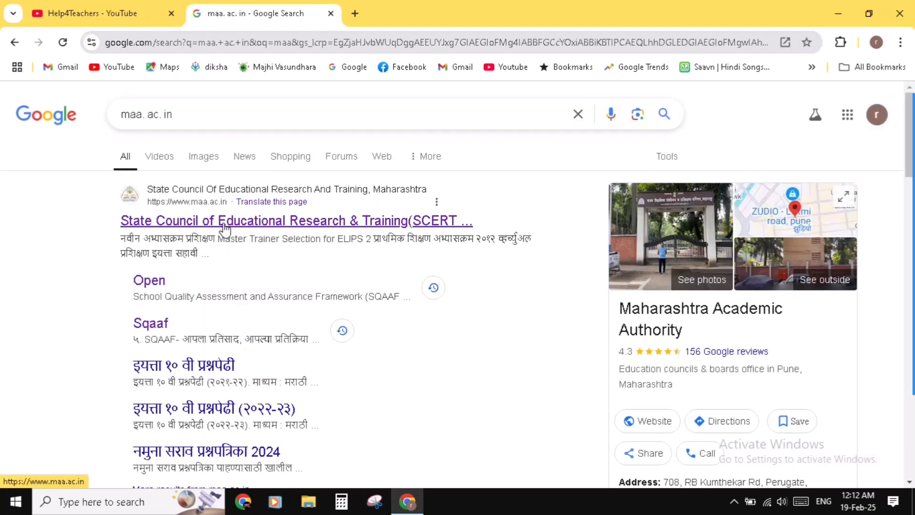
{"action": "left_click", "coordinate": [251, 221]}
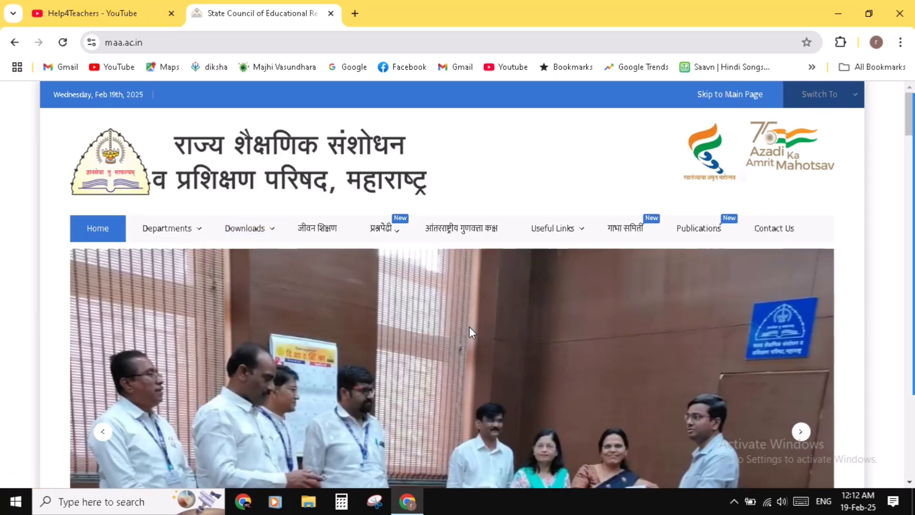
Open the School Quality Assessment and Assurance Framework (SQAAF) page from its card on the SCERT home page.
{"action": "scroll", "coordinate": [469, 327], "scroll_direction": "down", "scroll_amount": 3}
{"action": "scroll", "coordinate": [469, 327], "scroll_direction": "down", "scroll_amount": 7}
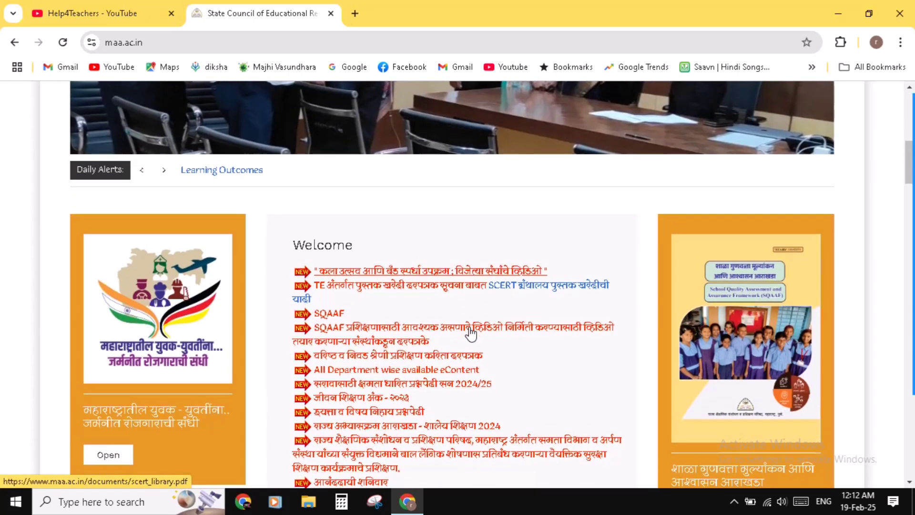
{"action": "scroll", "coordinate": [471, 335], "scroll_direction": "down", "scroll_amount": 1}
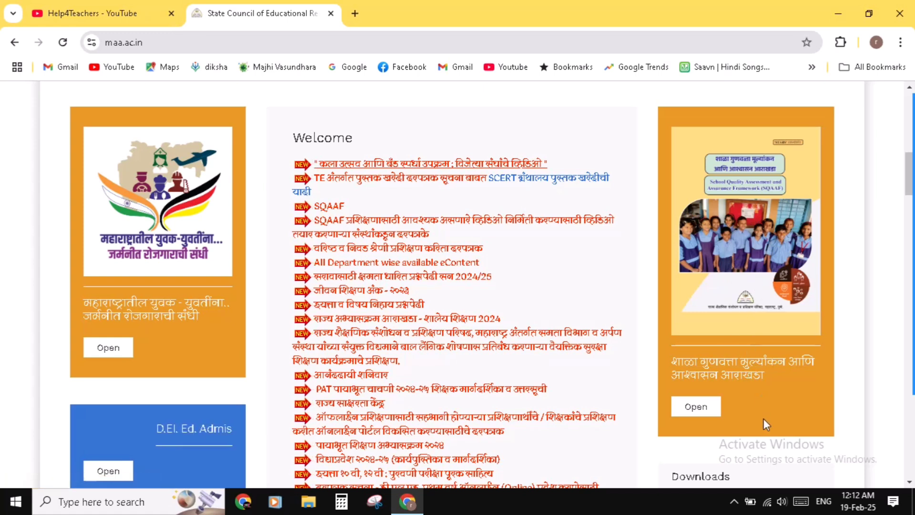
{"action": "left_click", "coordinate": [701, 413]}
Open the SQAAF self-assessment link (स्वयं-मूल्यांकनासाठी लिंक) from row ३ of the SQAAF table.
{"action": "scroll", "coordinate": [700, 414], "scroll_direction": "down", "scroll_amount": 6}
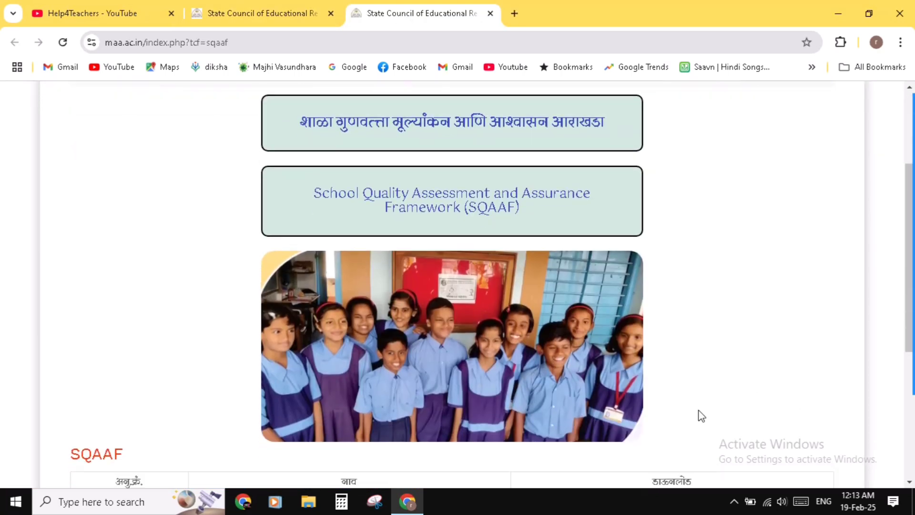
{"action": "scroll", "coordinate": [701, 415], "scroll_direction": "down", "scroll_amount": 2}
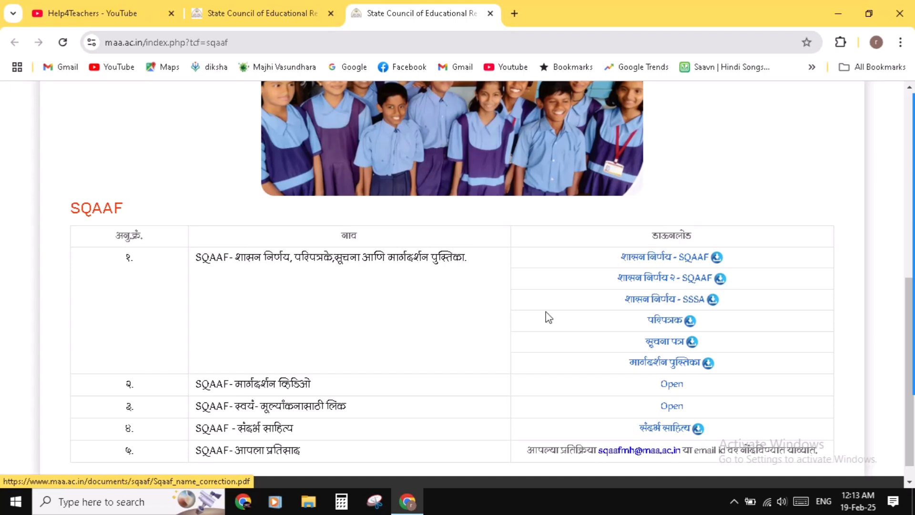
{"action": "scroll", "coordinate": [292, 375], "scroll_direction": "down", "scroll_amount": 1}
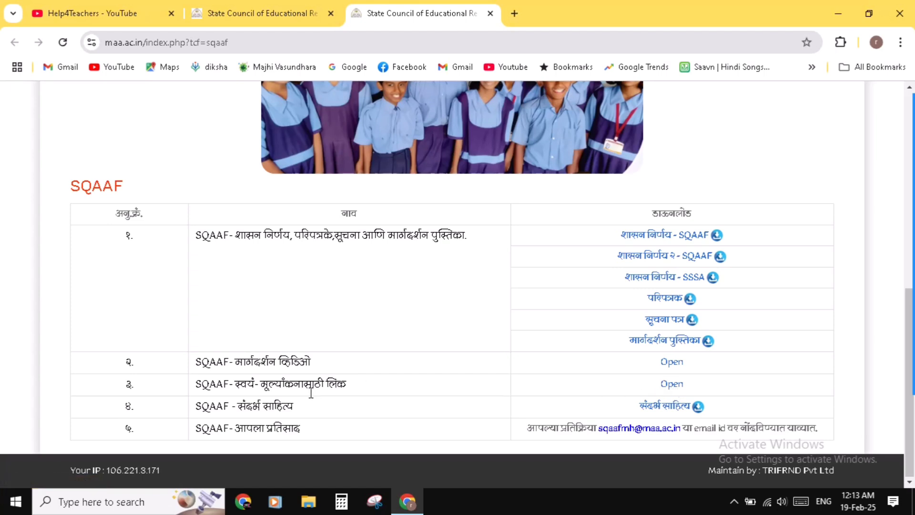
{"action": "left_click", "coordinate": [672, 390]}
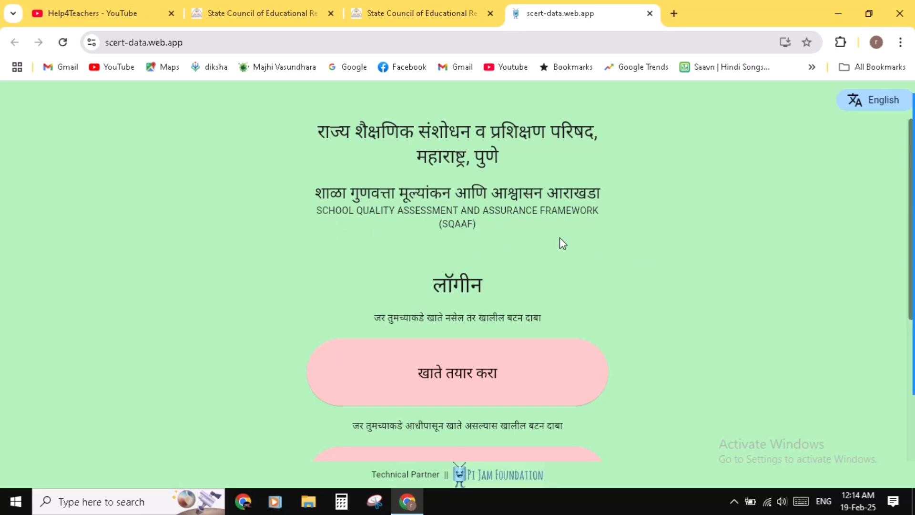
Look over the Marathi login options and switch the SQAAF portal's language to English.
{"action": "scroll", "coordinate": [596, 266], "scroll_direction": "down", "scroll_amount": 2}
{"action": "scroll", "coordinate": [639, 244], "scroll_direction": "up", "scroll_amount": 1}
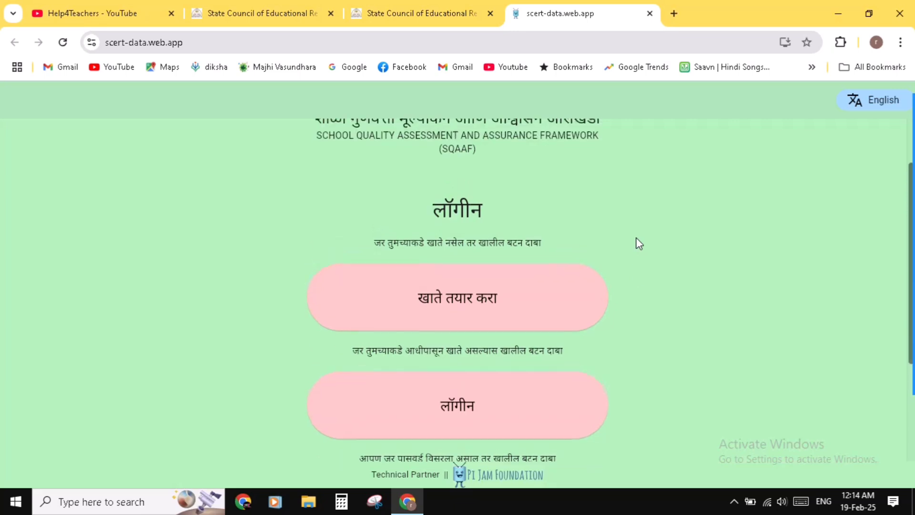
{"action": "scroll", "coordinate": [639, 243], "scroll_direction": "down", "scroll_amount": 1}
{"action": "scroll", "coordinate": [639, 243], "scroll_direction": "up", "scroll_amount": 2}
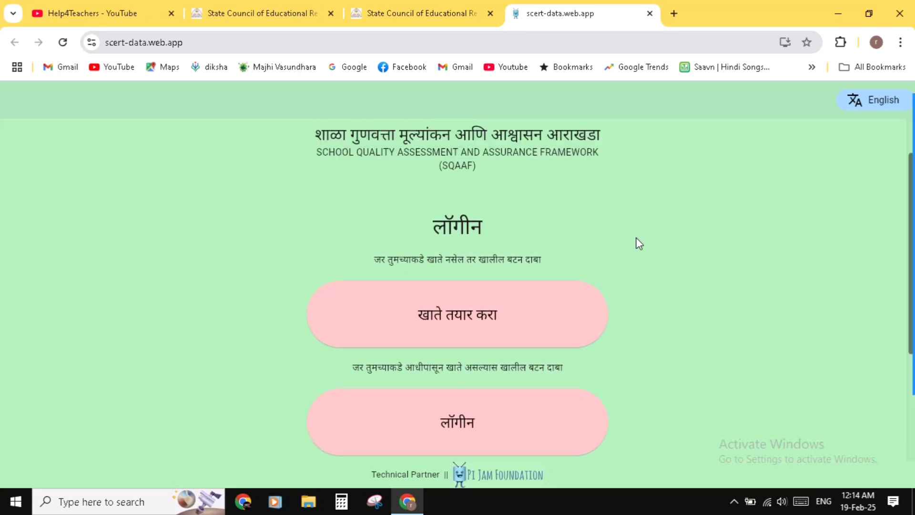
{"action": "scroll", "coordinate": [639, 244], "scroll_direction": "up", "scroll_amount": 1}
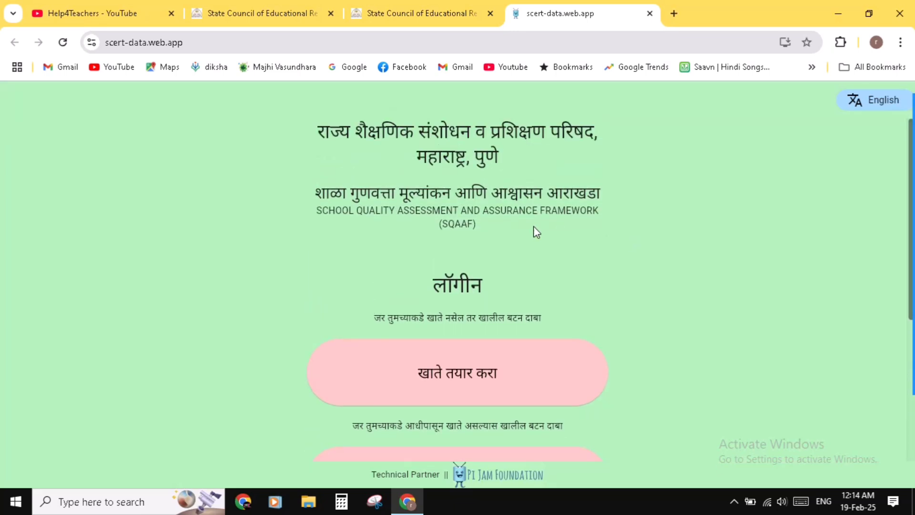
{"action": "scroll", "coordinate": [605, 300], "scroll_direction": "down", "scroll_amount": 2}
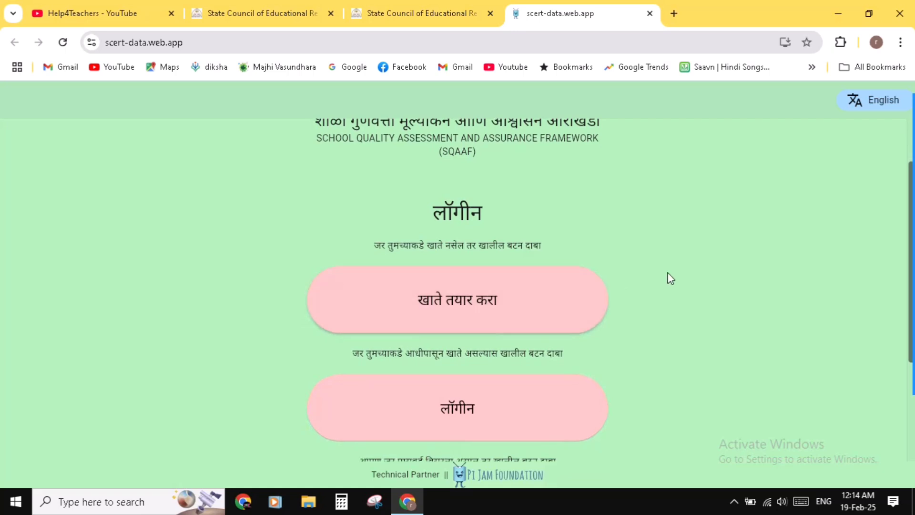
{"action": "left_click", "coordinate": [882, 108]}
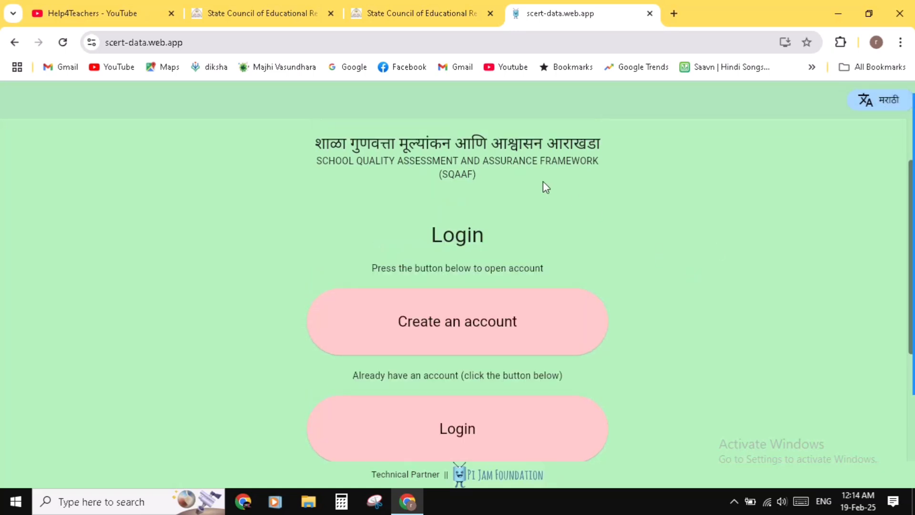
Review the account, login and password-change options and open the form to create an account.
{"action": "scroll", "coordinate": [583, 257], "scroll_direction": "down", "scroll_amount": 2}
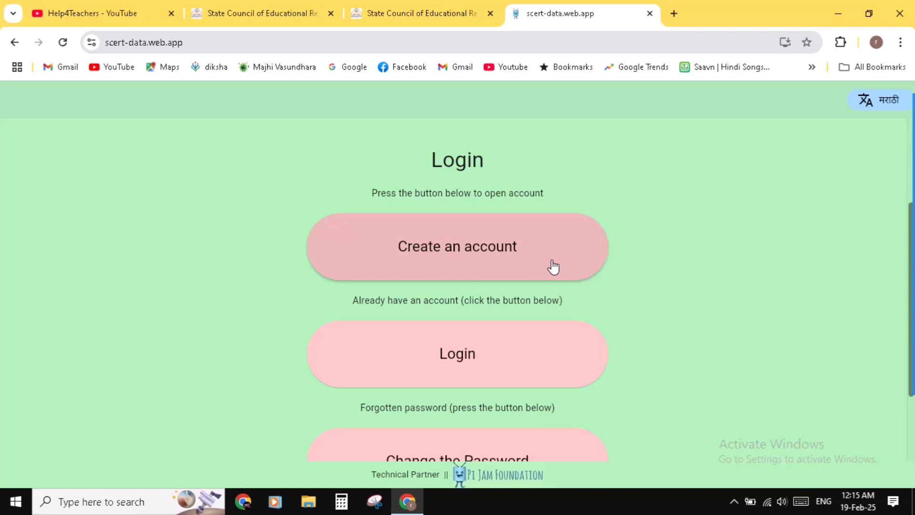
{"action": "scroll", "coordinate": [628, 301], "scroll_direction": "down", "scroll_amount": 1}
{"action": "scroll", "coordinate": [627, 304], "scroll_direction": "down", "scroll_amount": 1}
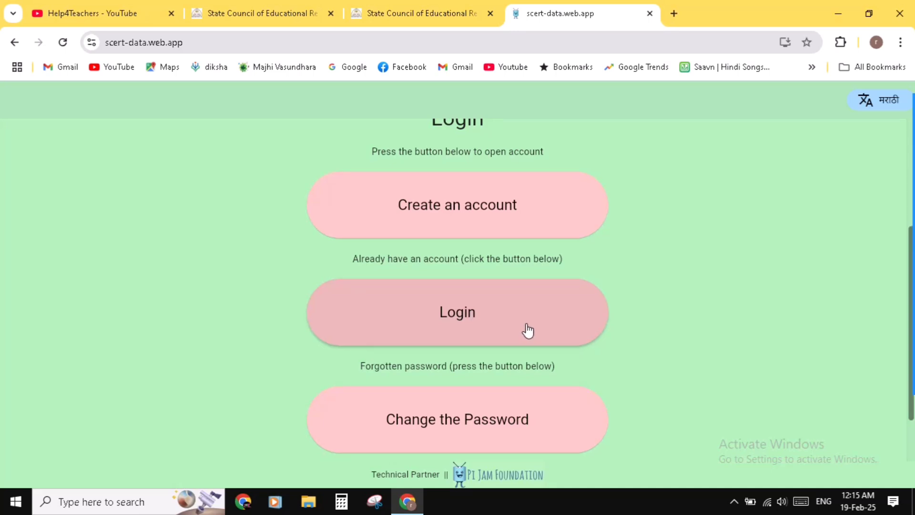
{"action": "scroll", "coordinate": [528, 329], "scroll_direction": "down", "scroll_amount": 1}
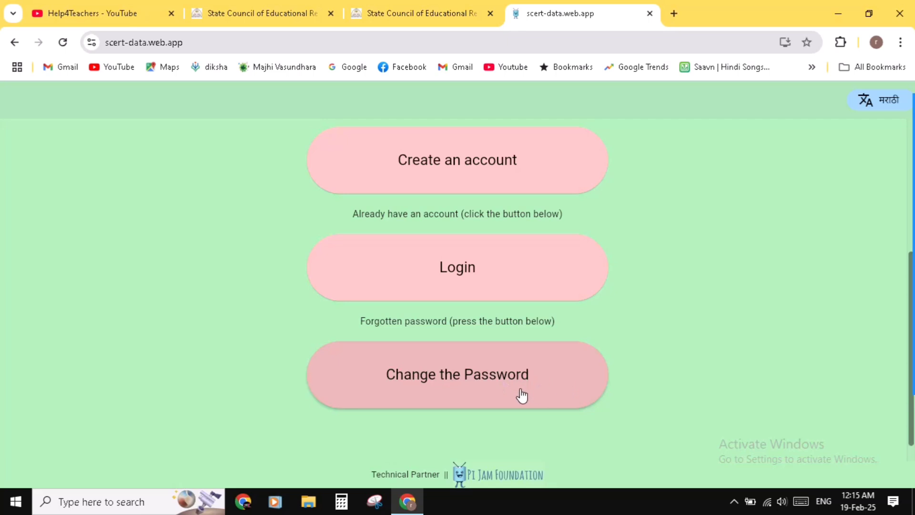
{"action": "scroll", "coordinate": [668, 341], "scroll_direction": "up", "scroll_amount": 2}
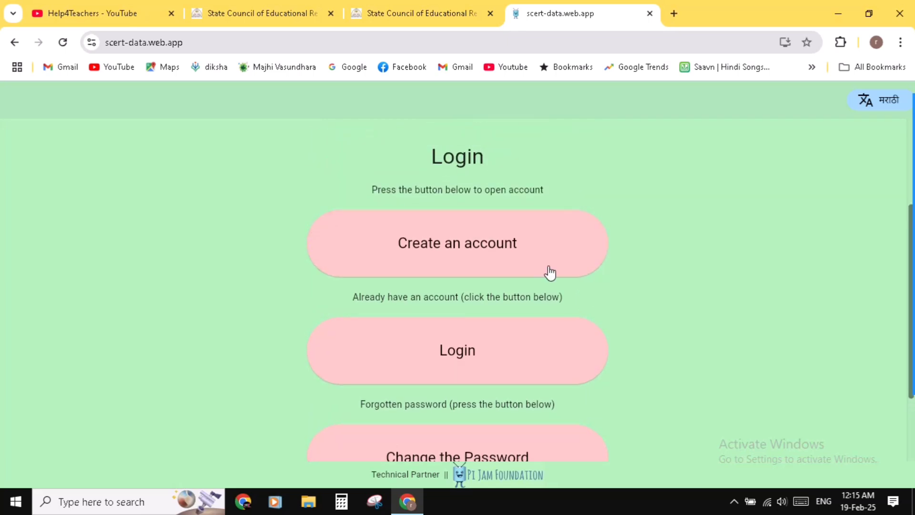
{"action": "left_click", "coordinate": [470, 245]}
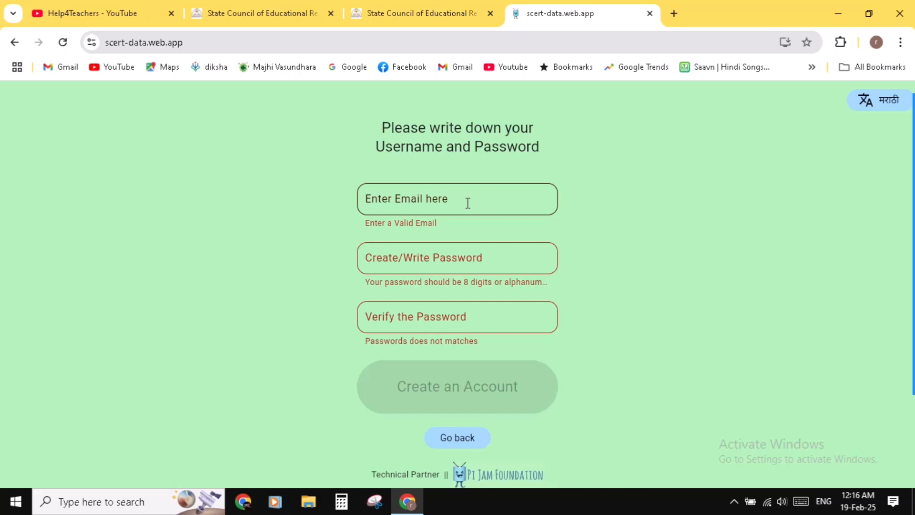
Fill in the school's email address, enter and verify the account password, and create the account.
{"action": "left_click", "coordinate": [441, 197]}
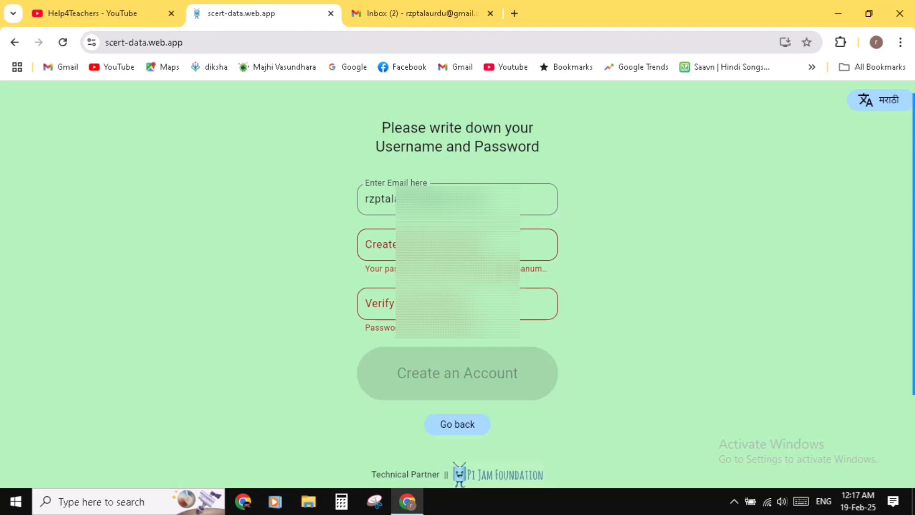
{"action": "left_click", "coordinate": [458, 239]}
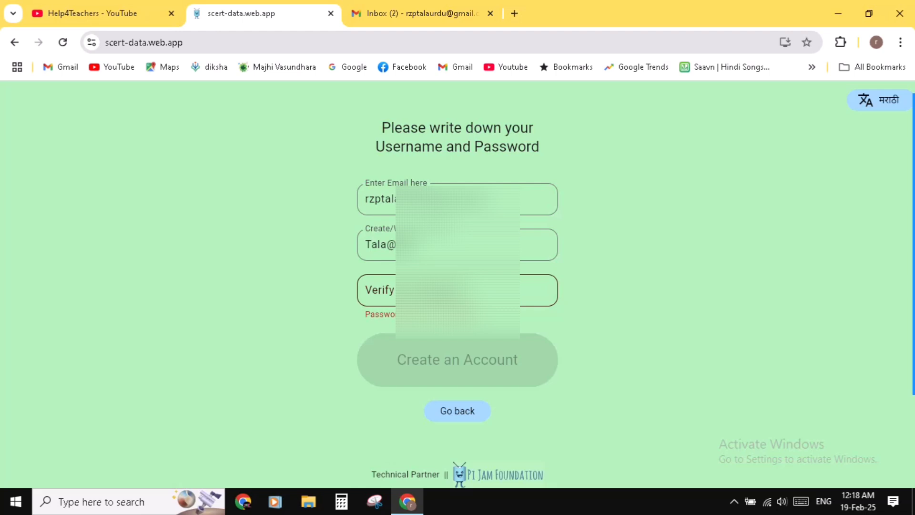
{"action": "left_click", "coordinate": [431, 286]}
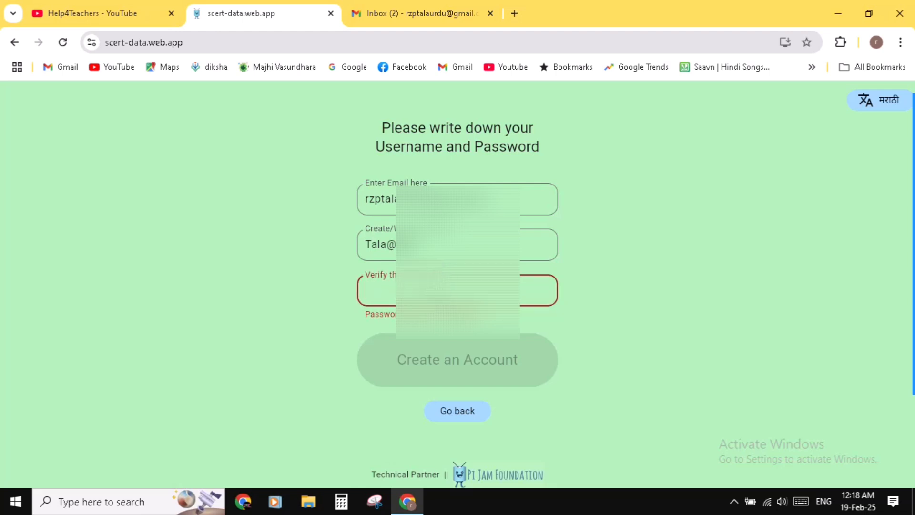
{"action": "key", "text": "ctrl+v"}
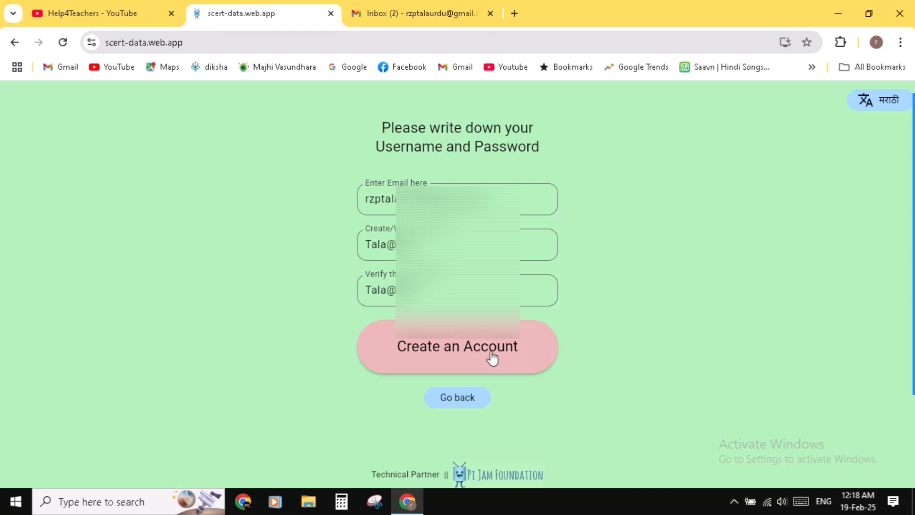
{"action": "left_click", "coordinate": [467, 355]}
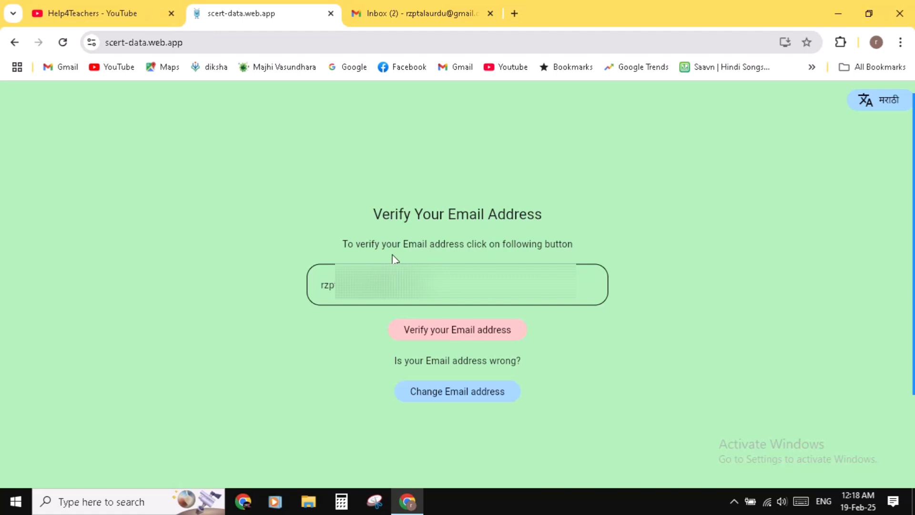
Request verification of the email address and open the Scert-Mumbai verification message in the Gmail inbox.
{"action": "left_click", "coordinate": [454, 337]}
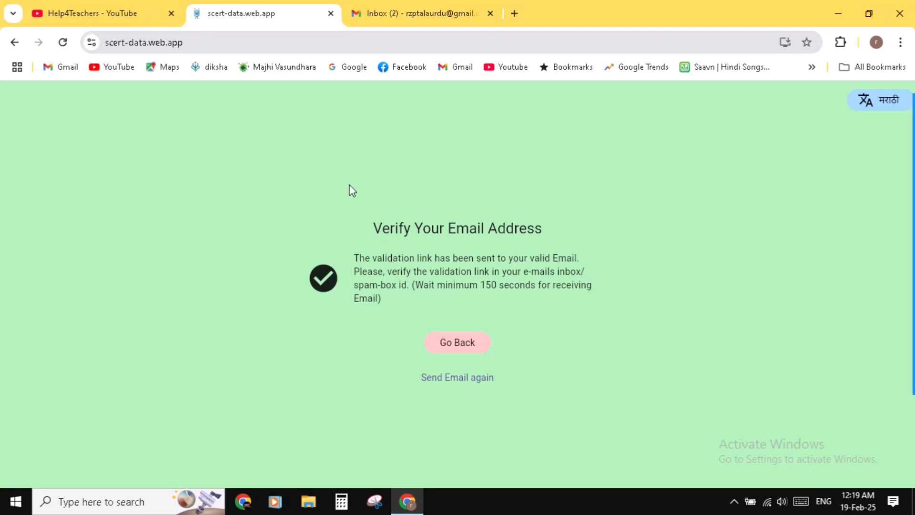
{"action": "left_click", "coordinate": [408, 13]}
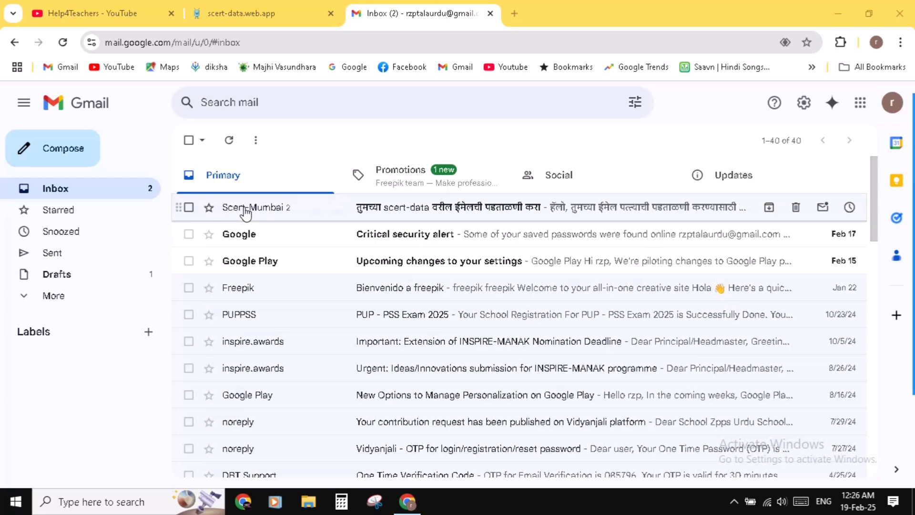
{"action": "mouse_move", "coordinate": [245, 213]}
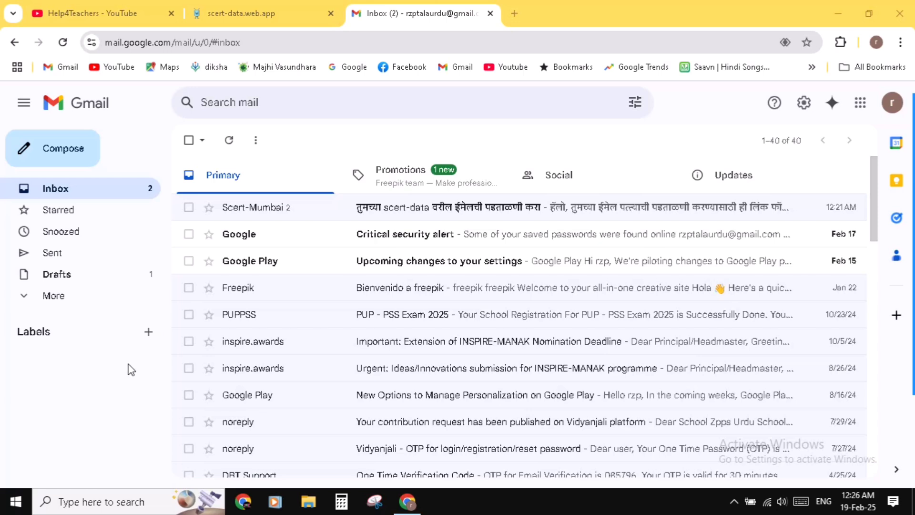
{"action": "left_click", "coordinate": [52, 296]}
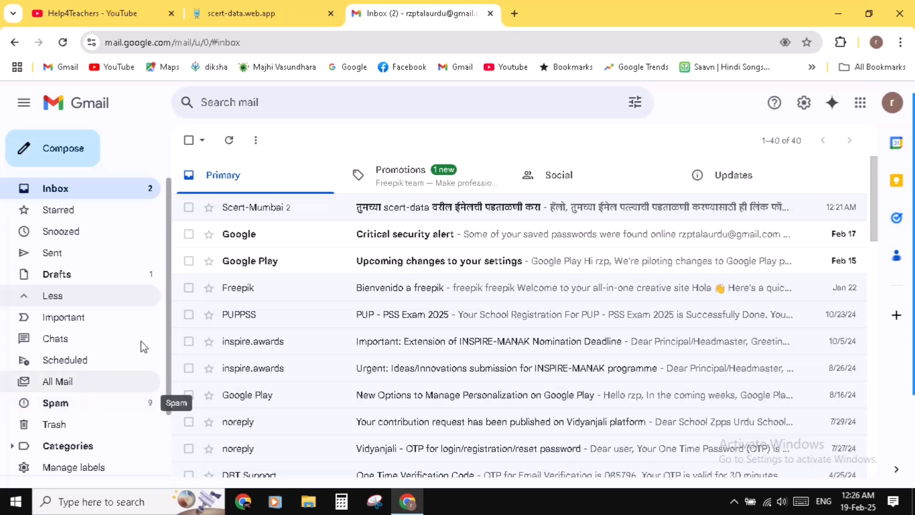
{"action": "left_click", "coordinate": [375, 210]}
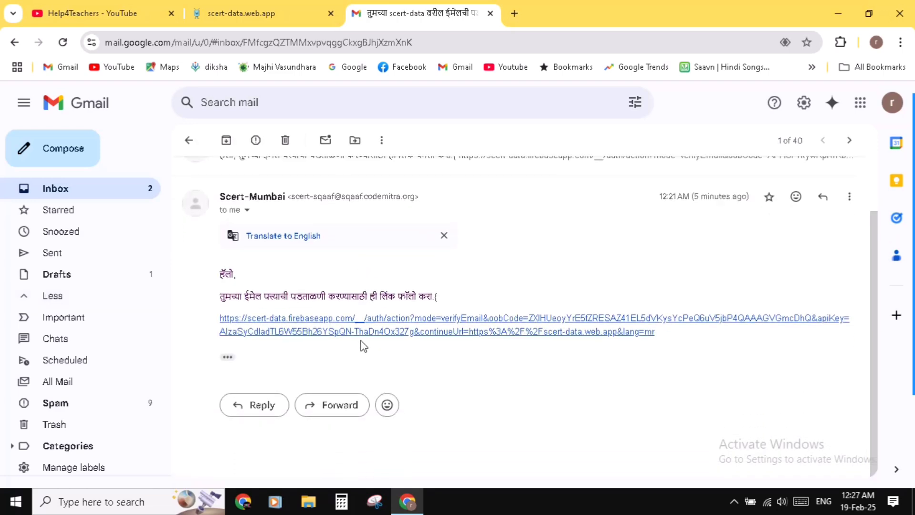
Verify the email address through the link in the most recent Scert-Mumbai message.
{"action": "scroll", "coordinate": [409, 345], "scroll_direction": "up", "scroll_amount": 2}
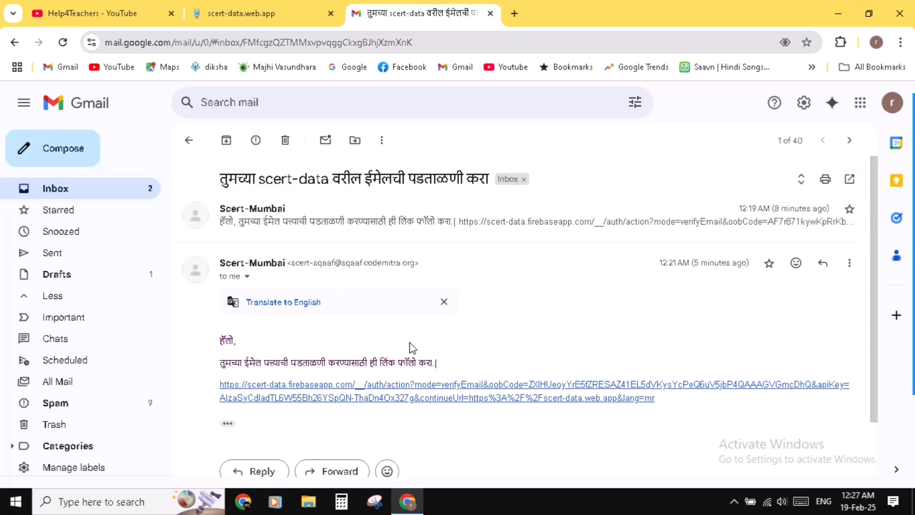
{"action": "scroll", "coordinate": [411, 347], "scroll_direction": "down", "scroll_amount": 2}
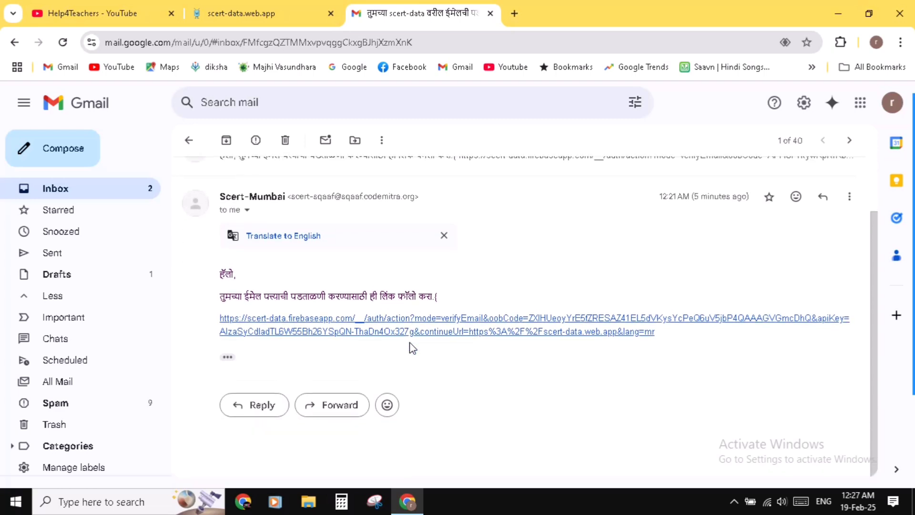
{"action": "left_click", "coordinate": [433, 332]}
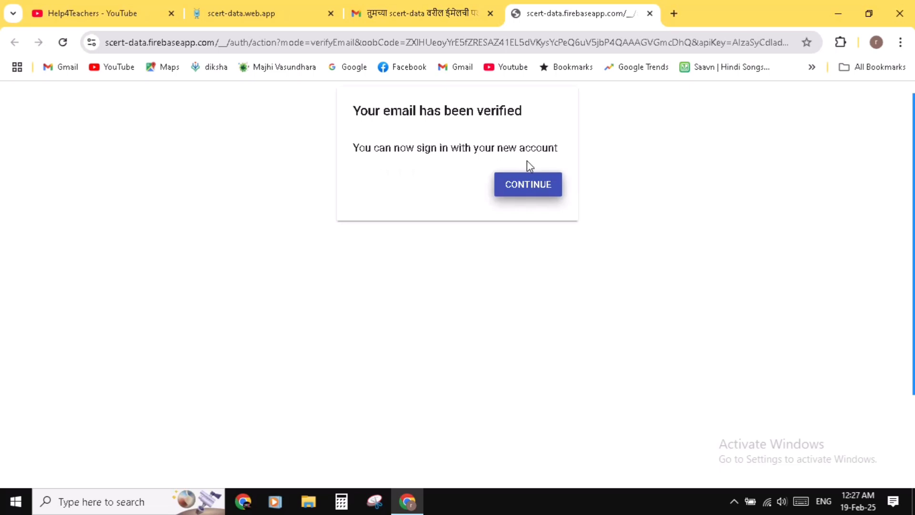
Retrieve the school's record using its UDISE number and the head teacher's registered mobile number, and confirm the school details.
{"action": "left_click", "coordinate": [528, 187]}
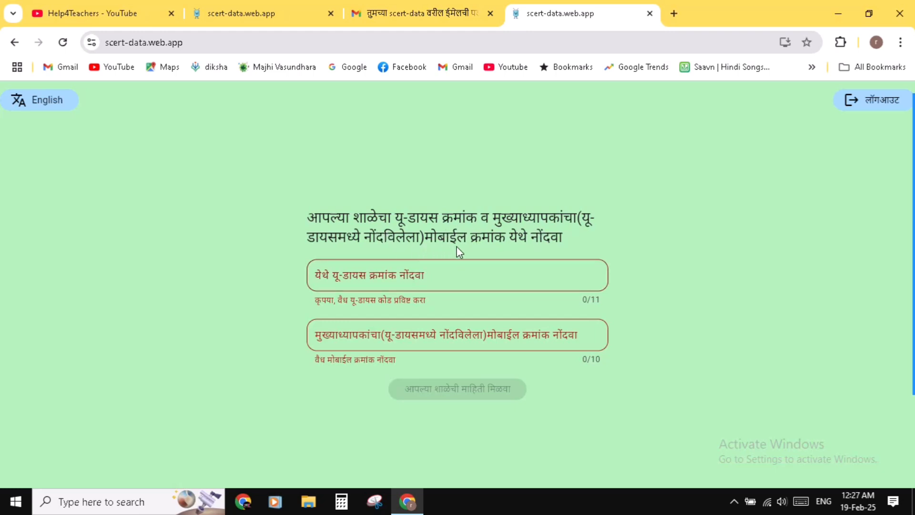
{"action": "left_click", "coordinate": [413, 276]}
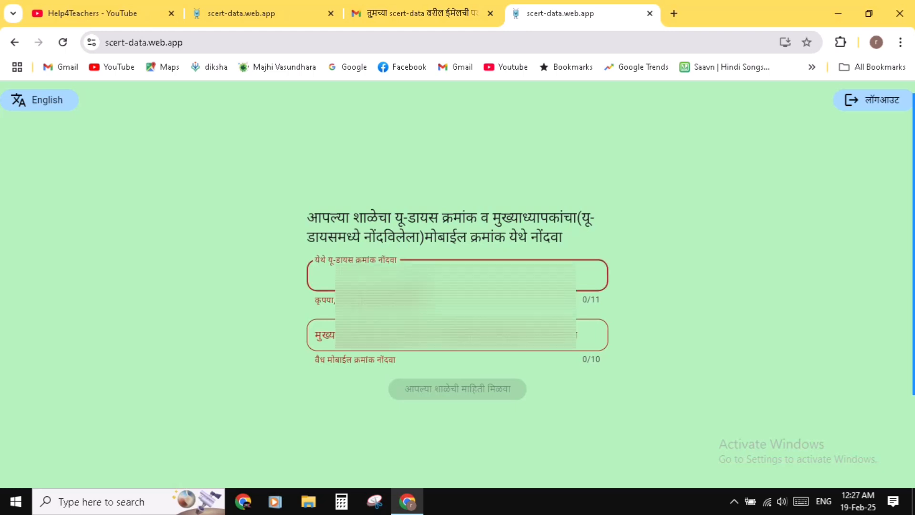
{"action": "type", "text": "272"}
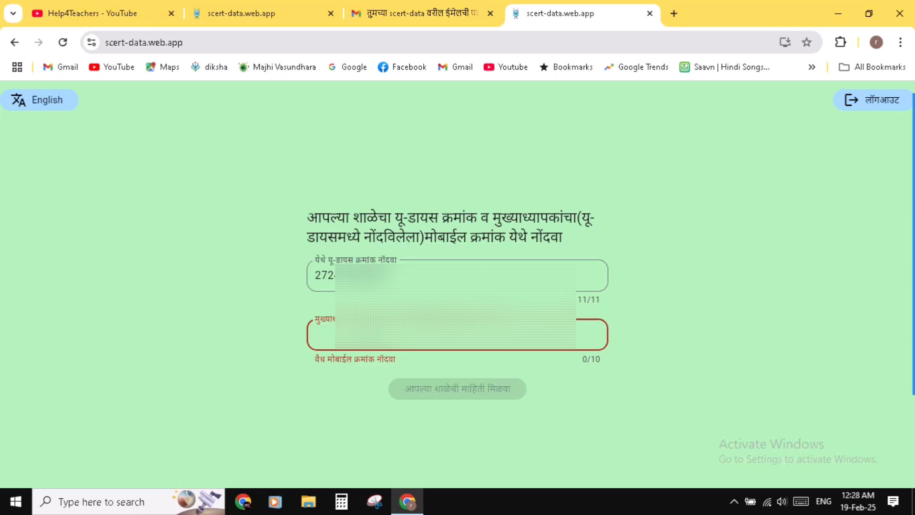
{"action": "key", "text": "ctrl+v"}
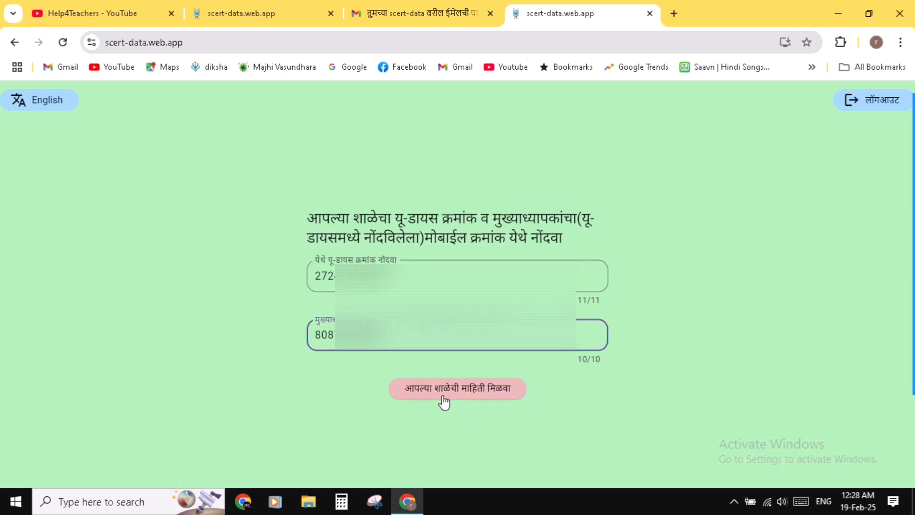
{"action": "left_click", "coordinate": [468, 395]}
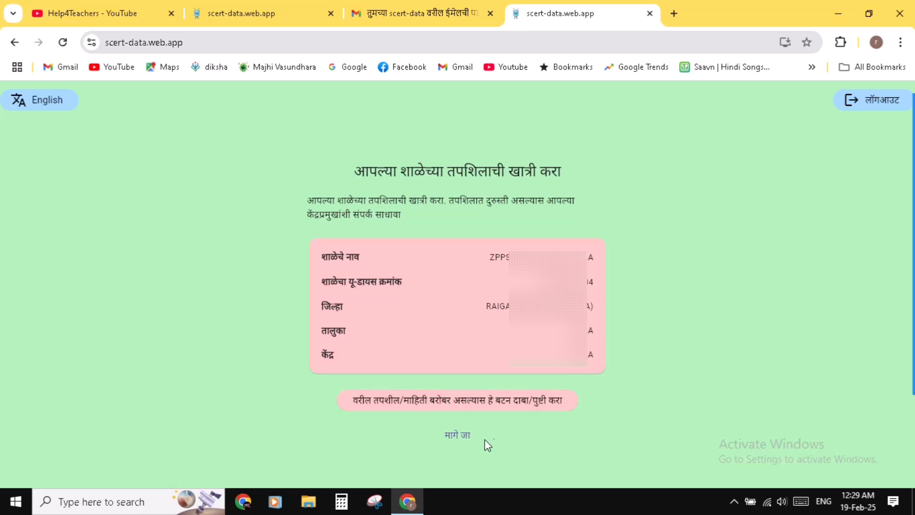
{"action": "left_click", "coordinate": [464, 446]}
{"action": "left_click", "coordinate": [489, 400]}
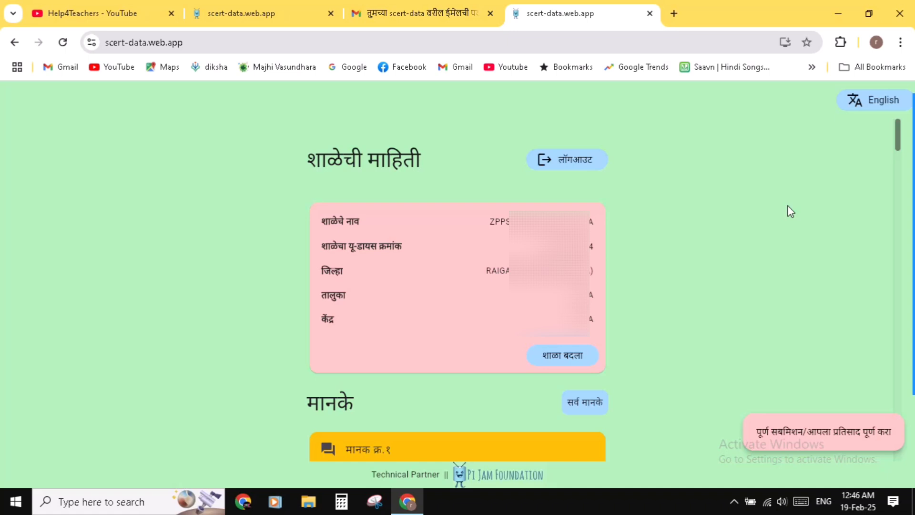
Review the school information and the full list of assessment standards, and return to the start of the list.
{"action": "scroll", "coordinate": [713, 295], "scroll_direction": "down", "scroll_amount": 4}
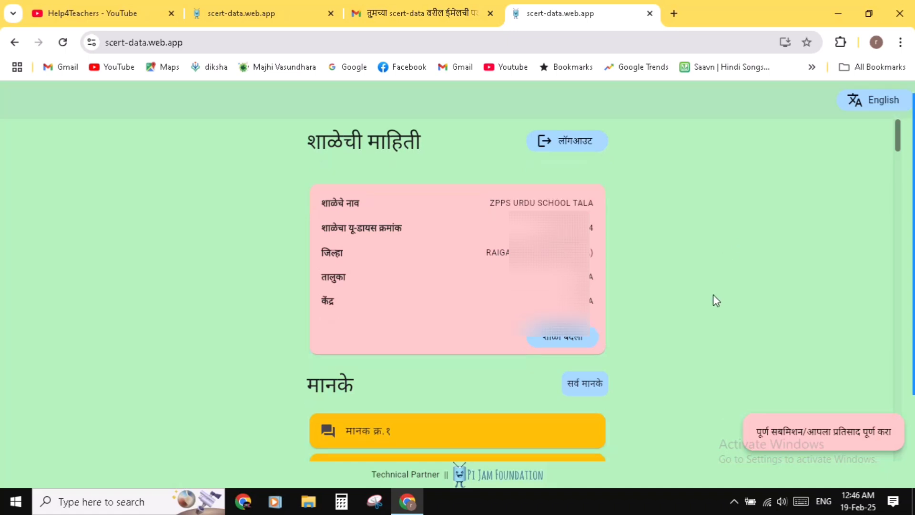
{"action": "scroll", "coordinate": [713, 300], "scroll_direction": "down", "scroll_amount": 1}
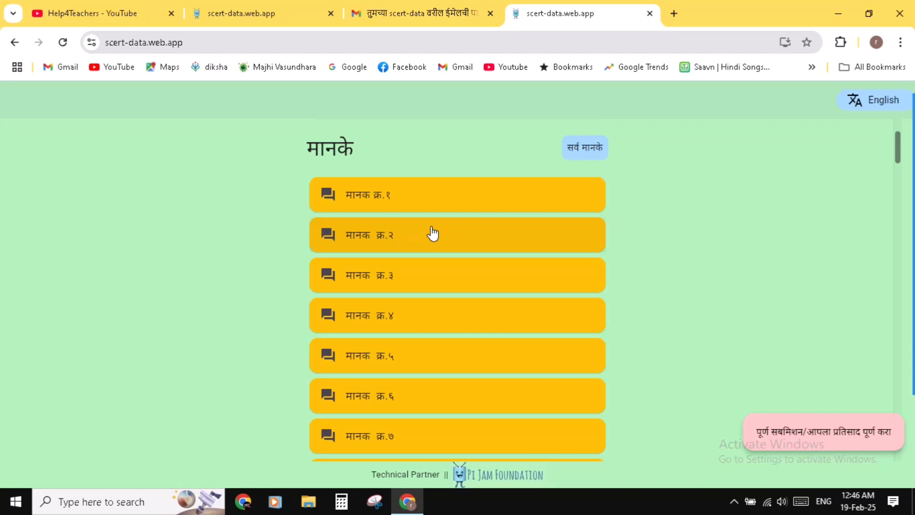
{"action": "scroll", "coordinate": [434, 396], "scroll_direction": "down", "scroll_amount": 1}
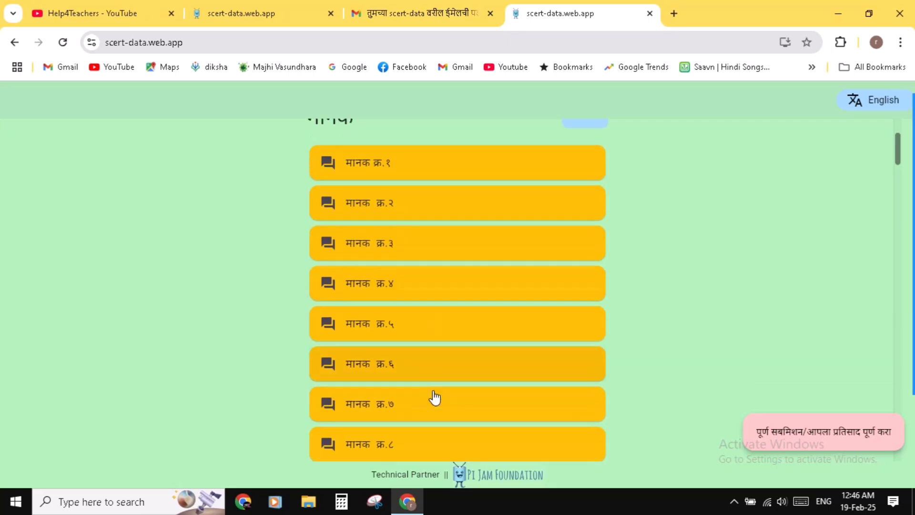
{"action": "scroll", "coordinate": [434, 396], "scroll_direction": "down", "scroll_amount": 20}
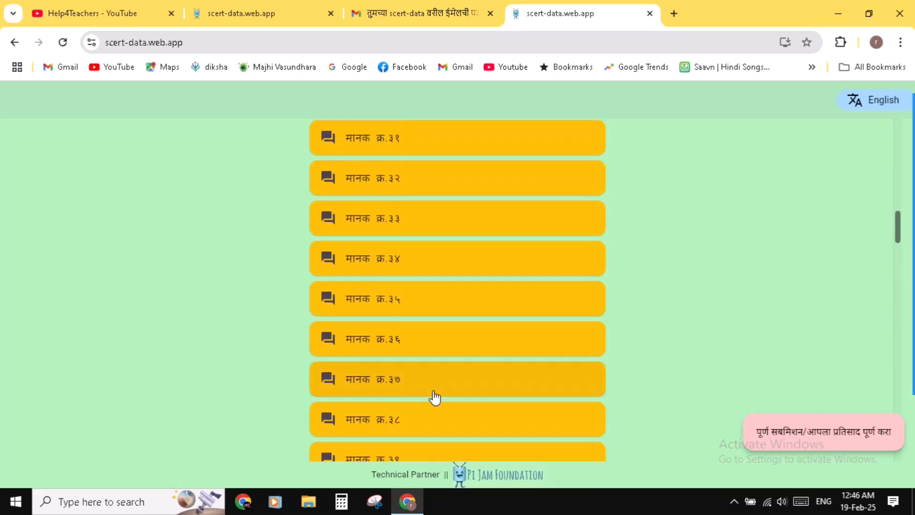
{"action": "scroll", "coordinate": [435, 396], "scroll_direction": "down", "scroll_amount": 20}
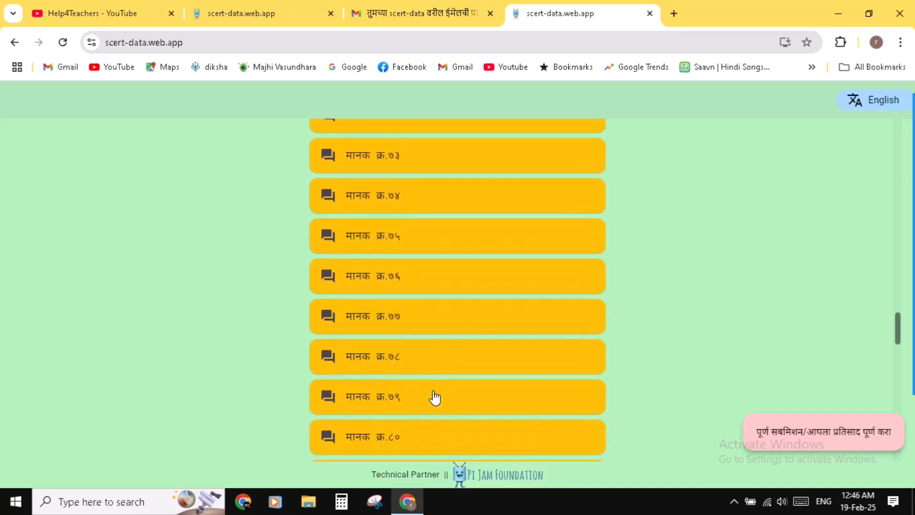
{"action": "scroll", "coordinate": [435, 396], "scroll_direction": "down", "scroll_amount": 20}
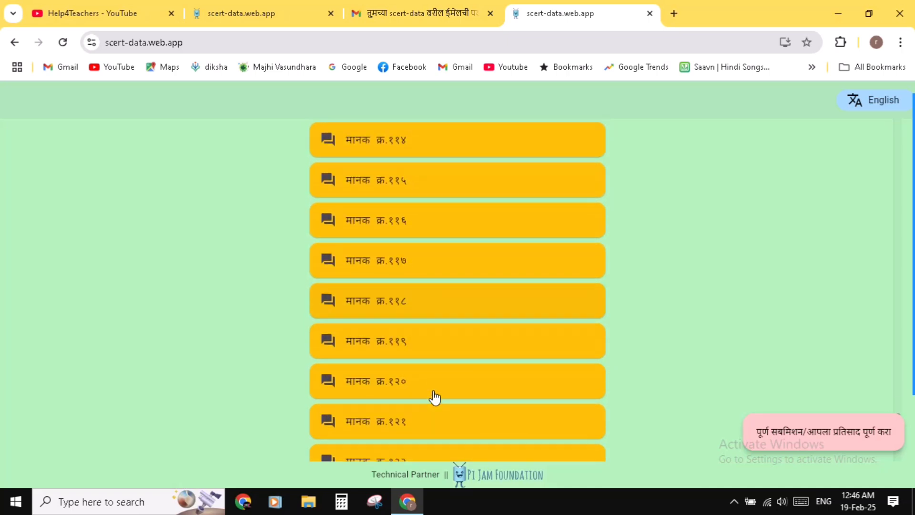
{"action": "scroll", "coordinate": [435, 396], "scroll_direction": "down", "scroll_amount": 5}
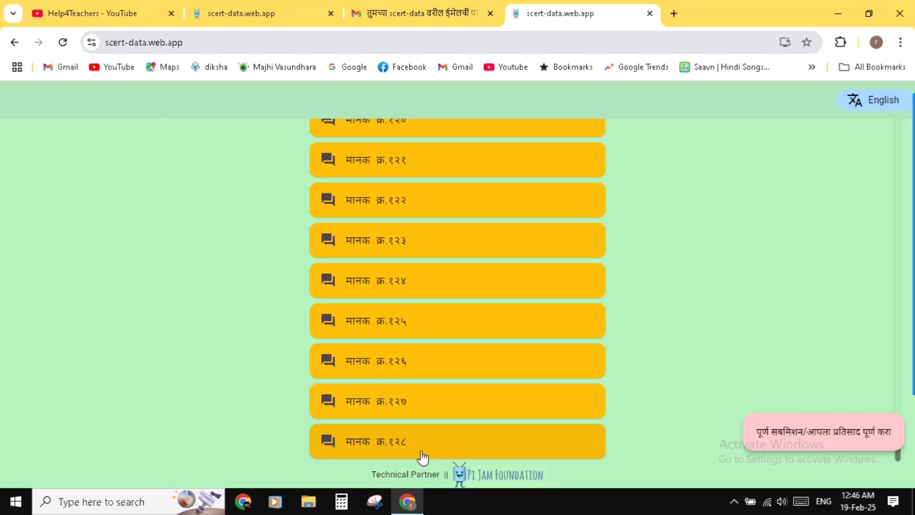
{"action": "scroll", "coordinate": [499, 262], "scroll_direction": "up", "scroll_amount": 1}
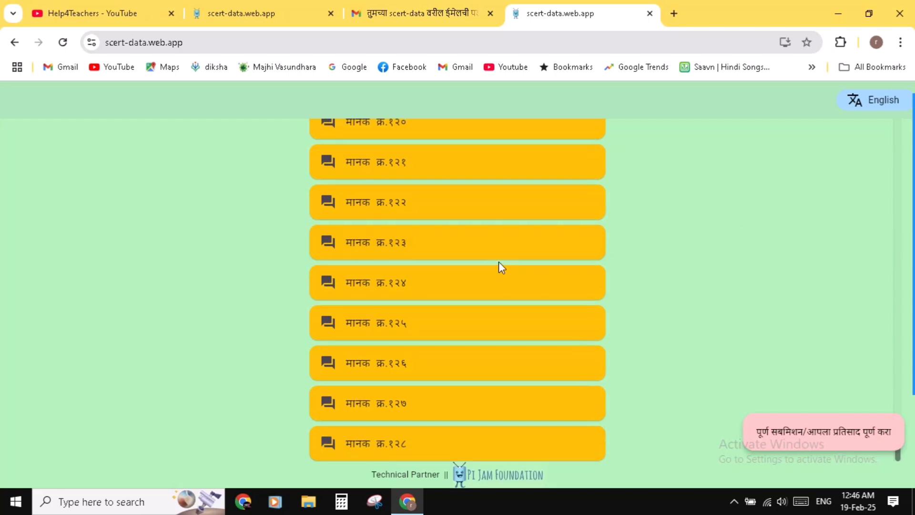
{"action": "scroll", "coordinate": [498, 262], "scroll_direction": "up", "scroll_amount": 14}
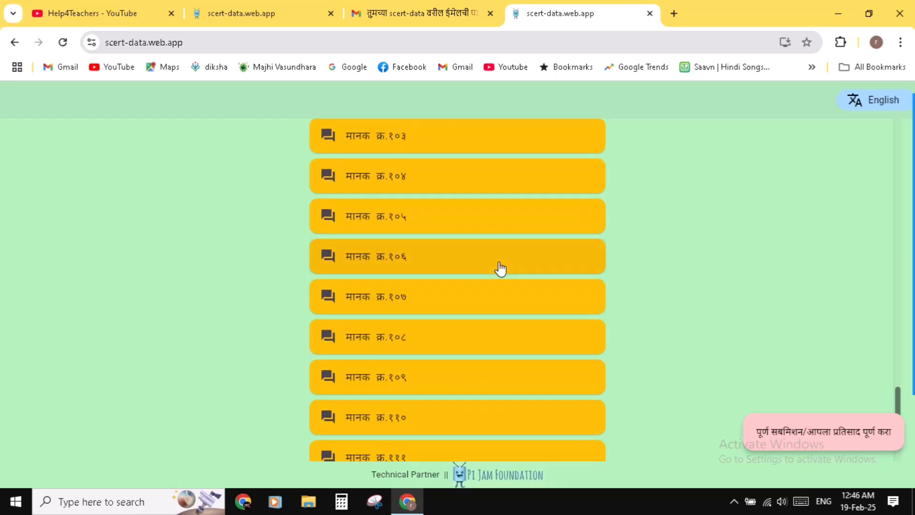
{"action": "scroll", "coordinate": [499, 263], "scroll_direction": "up", "scroll_amount": 14}
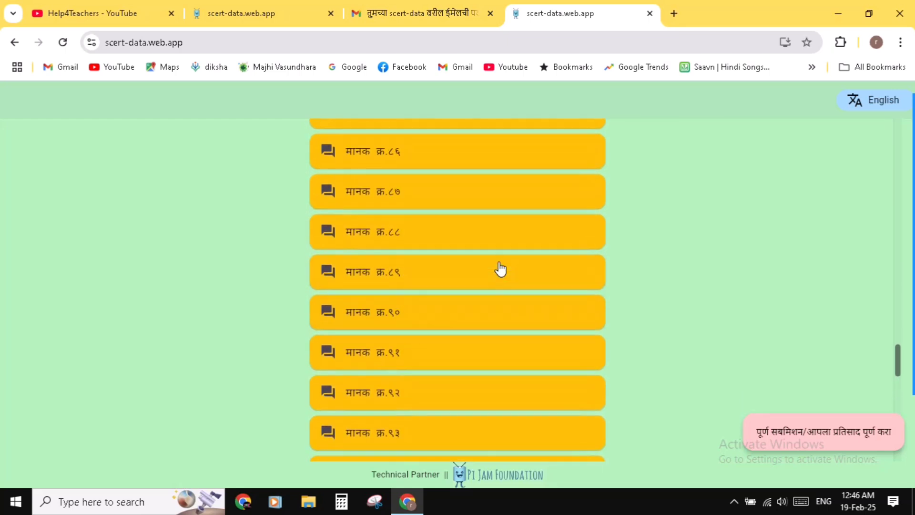
{"action": "scroll", "coordinate": [498, 268], "scroll_direction": "up", "scroll_amount": 3}
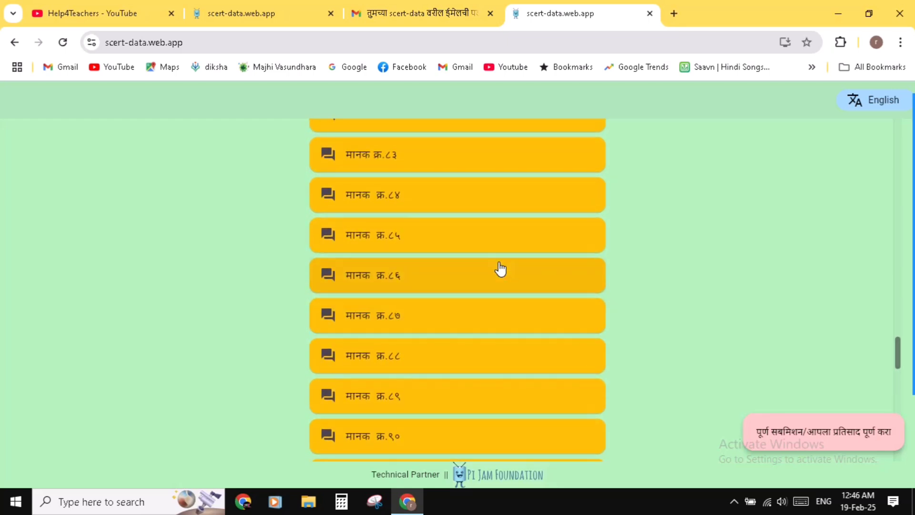
{"action": "scroll", "coordinate": [534, 286], "scroll_direction": "up", "scroll_amount": 8}
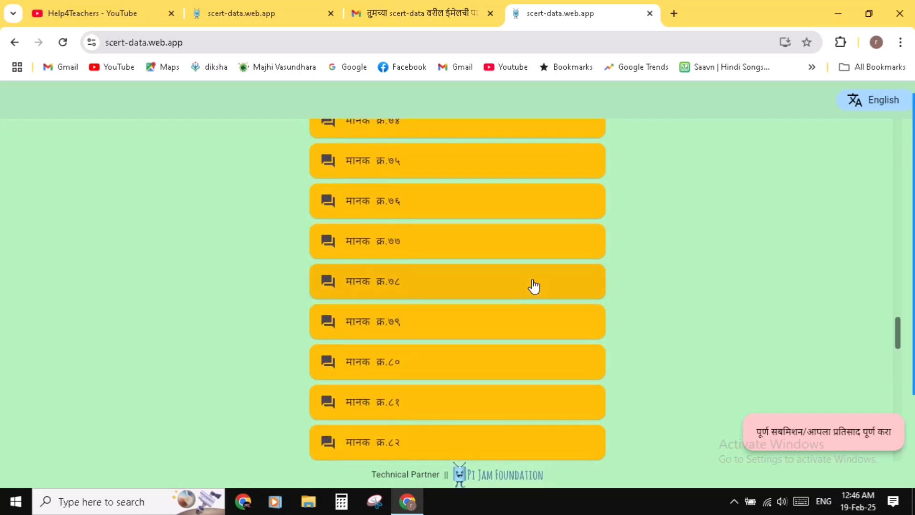
{"action": "scroll", "coordinate": [534, 286], "scroll_direction": "up", "scroll_amount": 10}
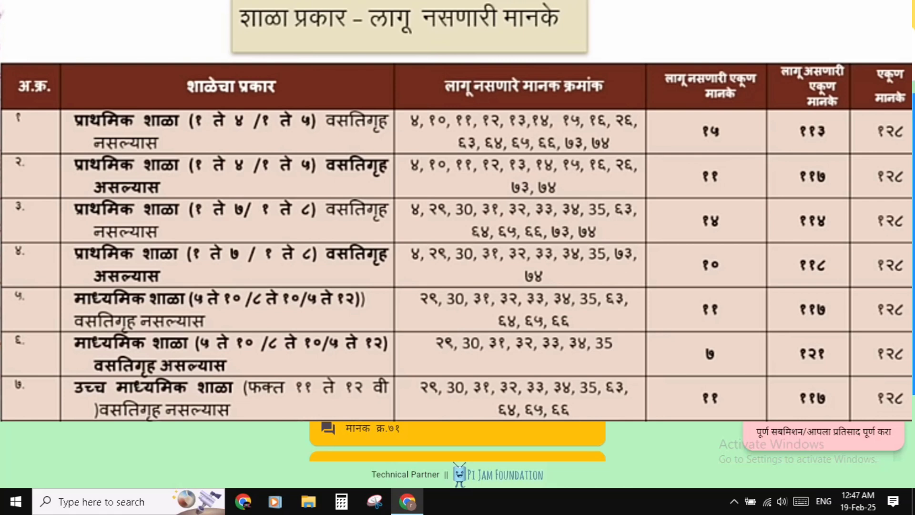
{"action": "scroll", "coordinate": [457, 441], "scroll_direction": "up", "scroll_amount": 1}
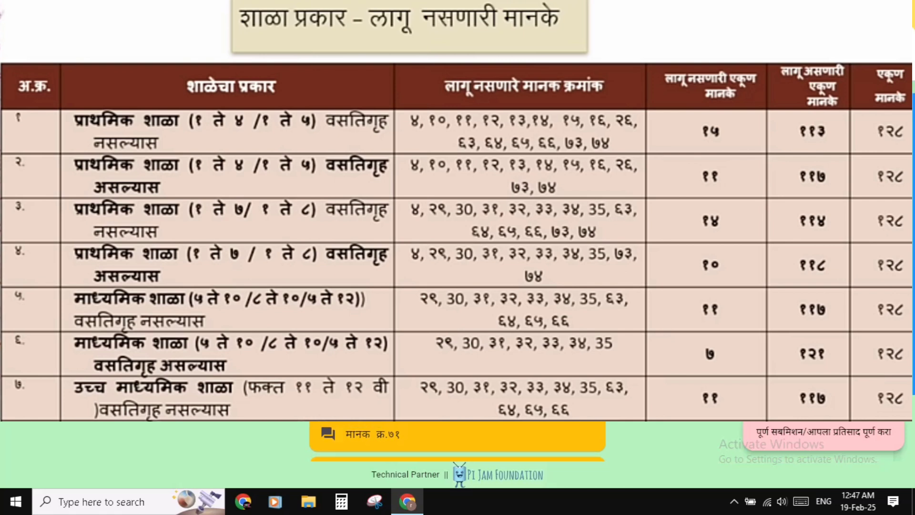
{"action": "scroll", "coordinate": [533, 286], "scroll_direction": "up", "scroll_amount": 20}
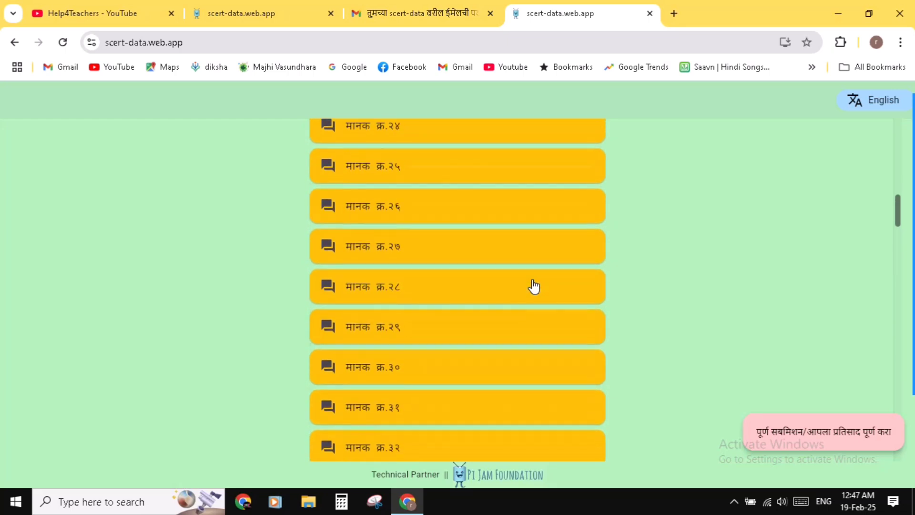
{"action": "scroll", "coordinate": [533, 285], "scroll_direction": "up", "scroll_amount": 20}
{"action": "scroll", "coordinate": [534, 286], "scroll_direction": "down", "scroll_amount": 3}
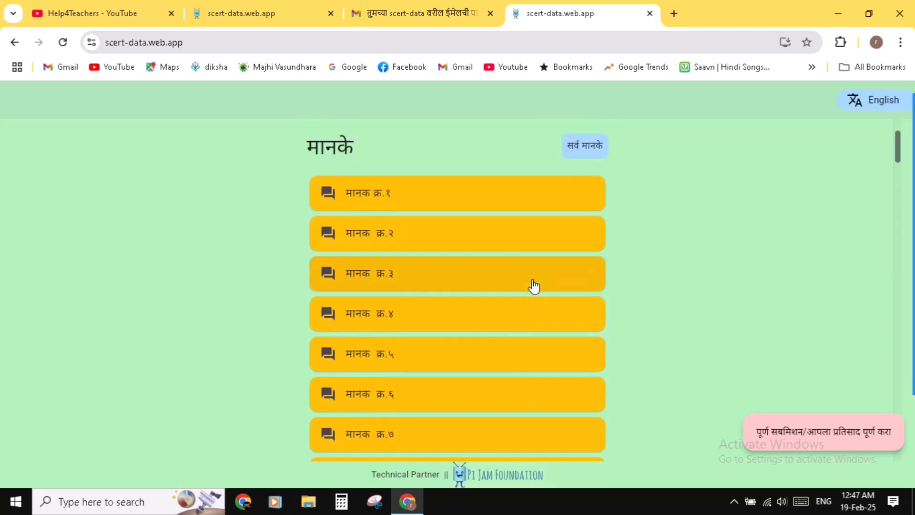
{"action": "scroll", "coordinate": [529, 284], "scroll_direction": "down", "scroll_amount": 1}
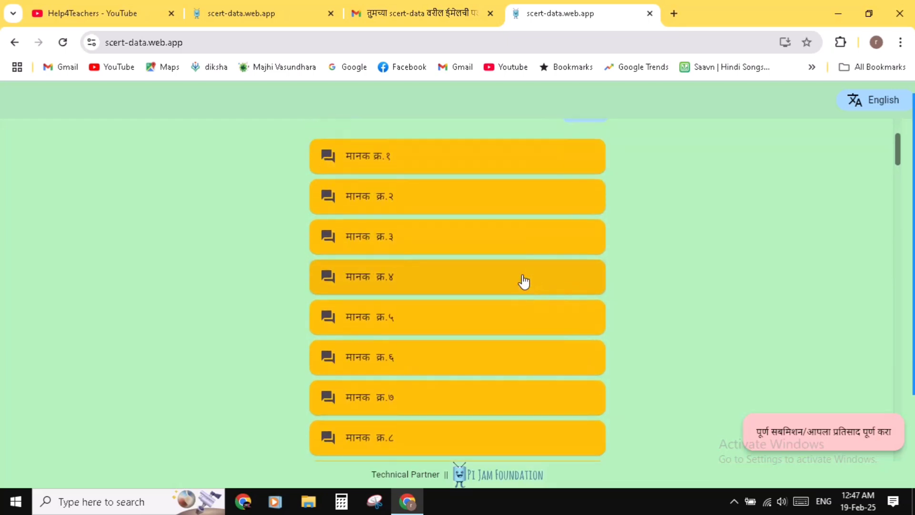
Open standard 1 and examine its instructions, the four level descriptions and the evidence section.
{"action": "left_click", "coordinate": [409, 166]}
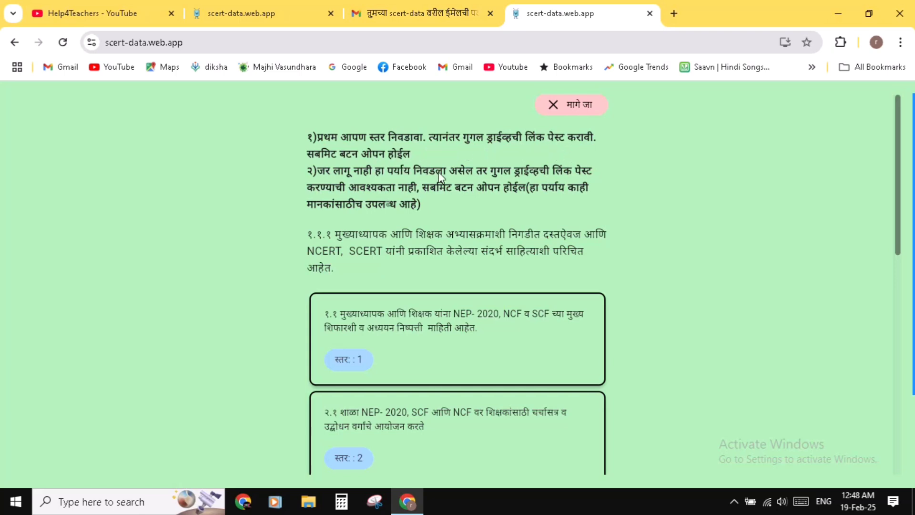
{"action": "scroll", "coordinate": [492, 329], "scroll_direction": "down", "scroll_amount": 10}
{"action": "scroll", "coordinate": [427, 229], "scroll_direction": "up", "scroll_amount": 10}
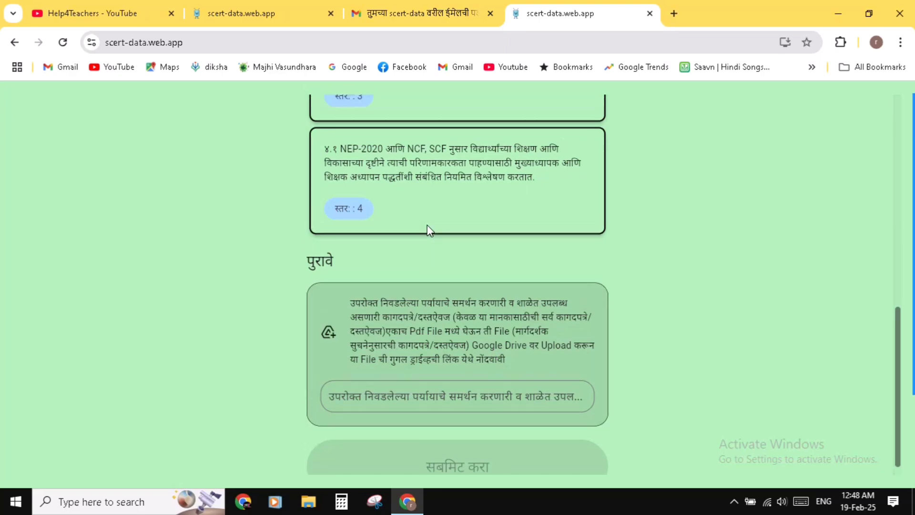
{"action": "scroll", "coordinate": [427, 229], "scroll_direction": "down", "scroll_amount": 6}
{"action": "scroll", "coordinate": [427, 224], "scroll_direction": "up", "scroll_amount": 3}
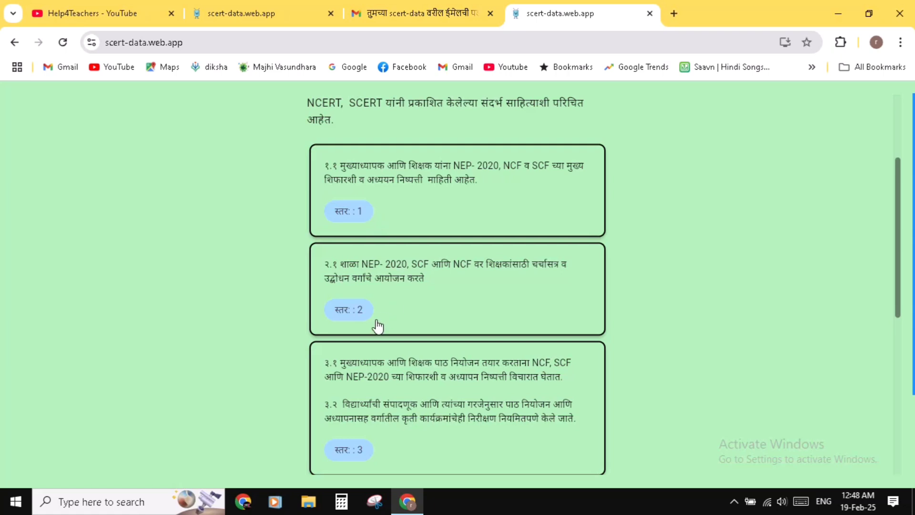
{"action": "scroll", "coordinate": [407, 394], "scroll_direction": "down", "scroll_amount": 2}
{"action": "scroll", "coordinate": [363, 372], "scroll_direction": "down", "scroll_amount": 3}
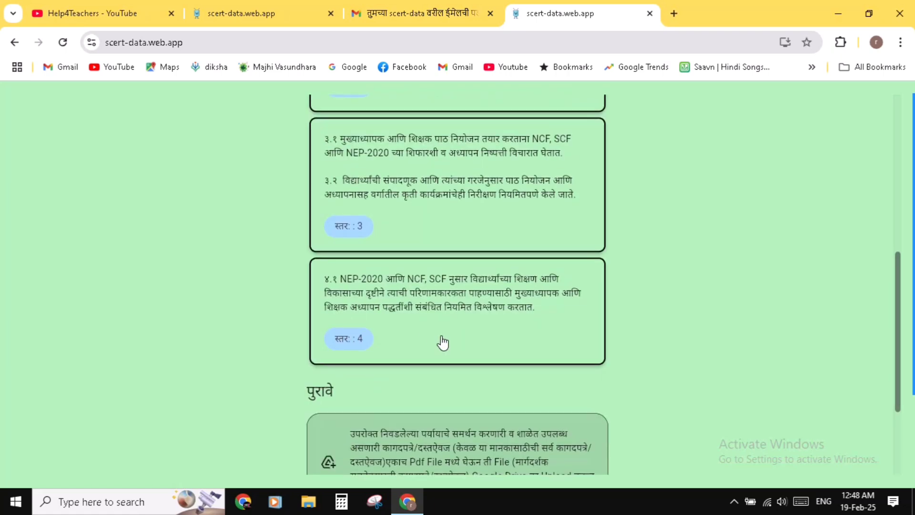
{"action": "scroll", "coordinate": [441, 343], "scroll_direction": "up", "scroll_amount": 5}
{"action": "scroll", "coordinate": [442, 342], "scroll_direction": "down", "scroll_amount": 2}
{"action": "scroll", "coordinate": [442, 342], "scroll_direction": "down", "scroll_amount": 2}
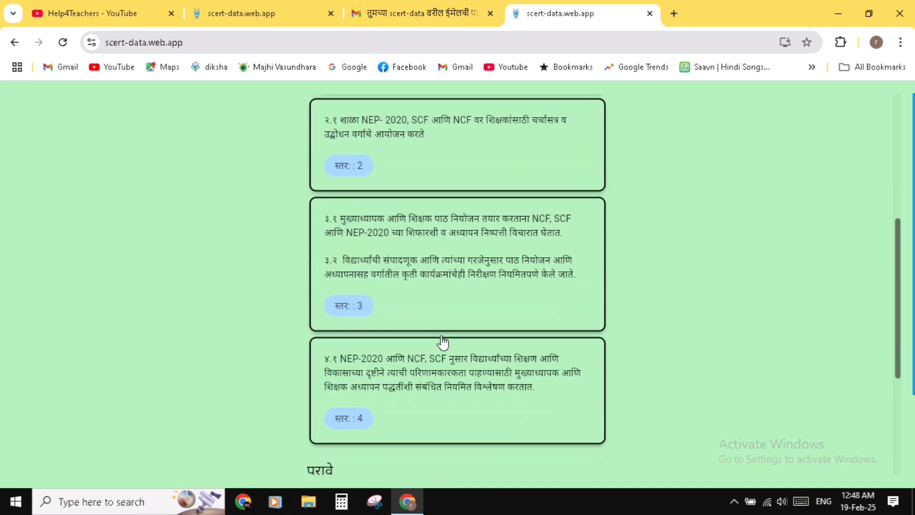
{"action": "scroll", "coordinate": [441, 343], "scroll_direction": "up", "scroll_amount": 6}
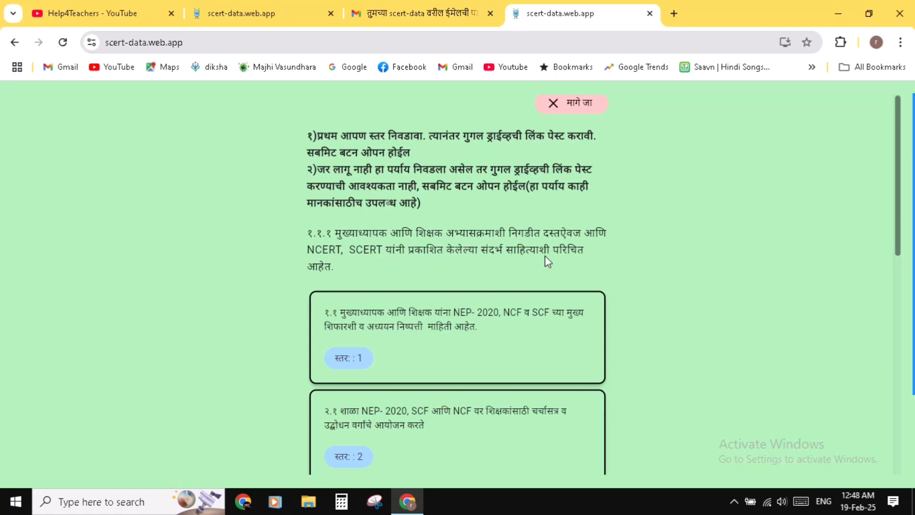
Select level 3 as the school's level for standard 1.
{"action": "scroll", "coordinate": [405, 262], "scroll_direction": "down", "scroll_amount": 2}
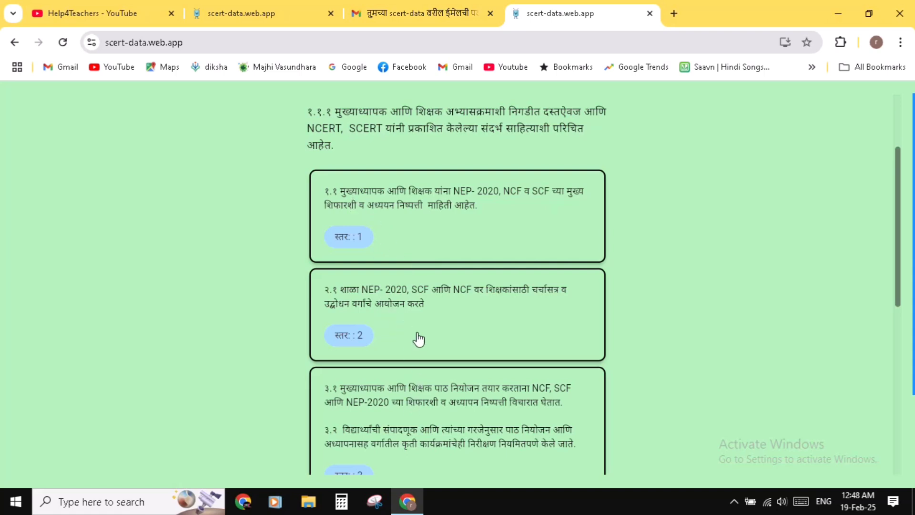
{"action": "scroll", "coordinate": [417, 320], "scroll_direction": "down", "scroll_amount": 2}
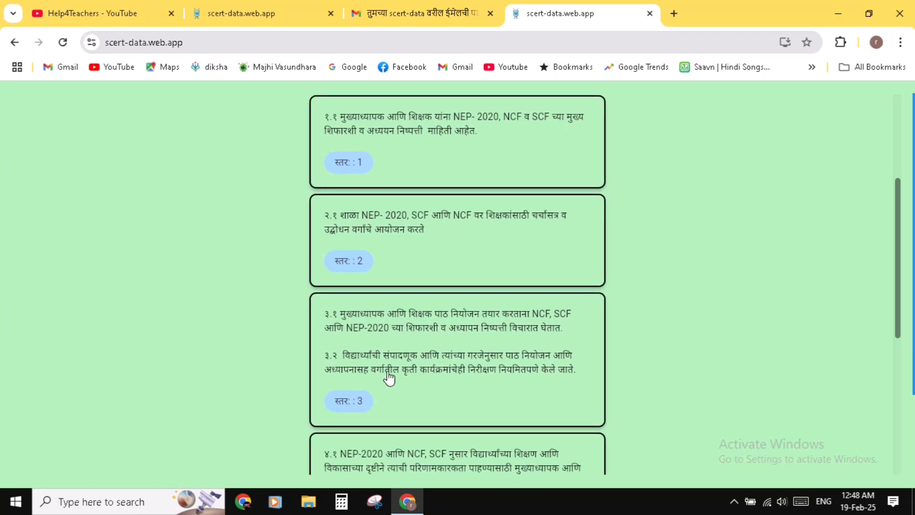
{"action": "left_click", "coordinate": [407, 376]}
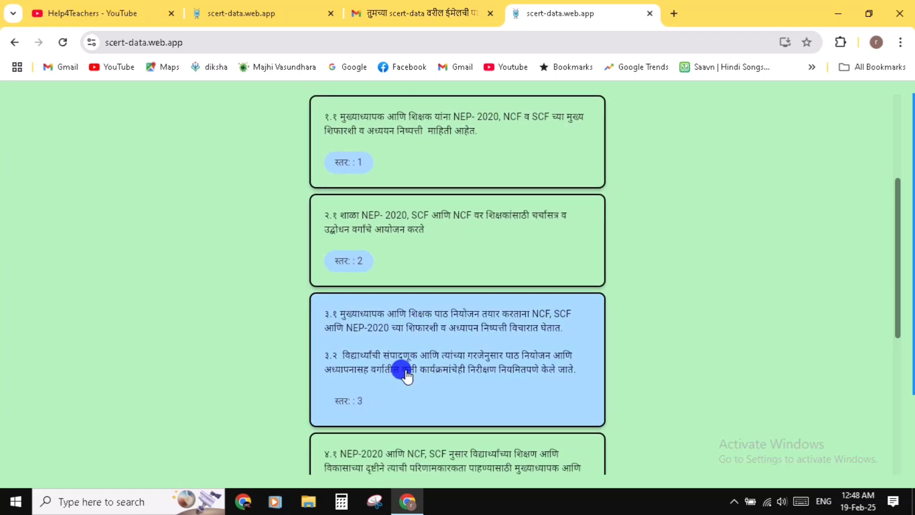
Examine standard 1's evidence instructions and Google Drive link field alongside its level descriptions, and return to the list of standards.
{"action": "scroll", "coordinate": [509, 381], "scroll_direction": "down", "scroll_amount": 6}
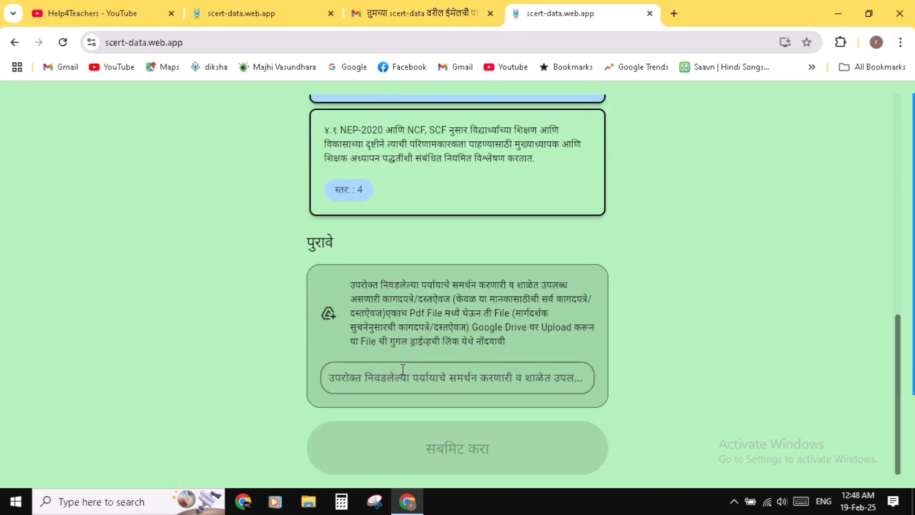
{"action": "left_click", "coordinate": [402, 372]}
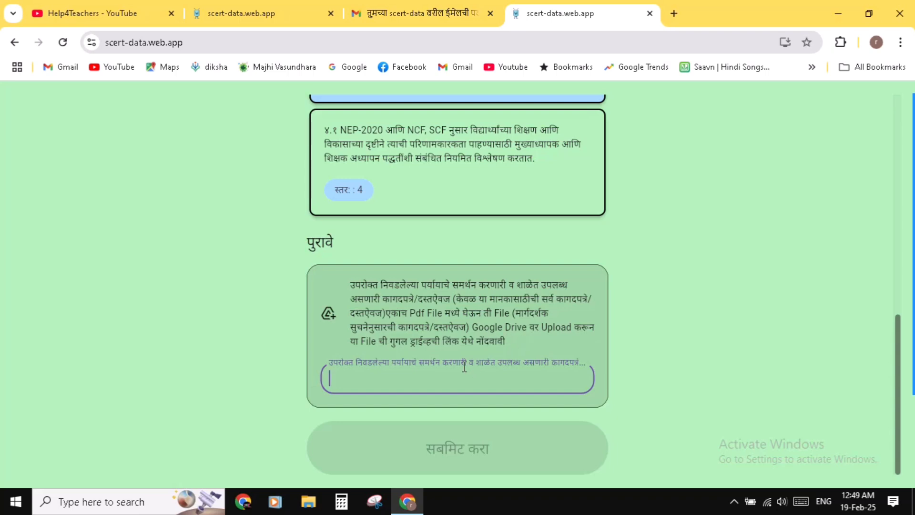
{"action": "scroll", "coordinate": [464, 367], "scroll_direction": "up", "scroll_amount": 1}
{"action": "scroll", "coordinate": [465, 366], "scroll_direction": "down", "scroll_amount": 1}
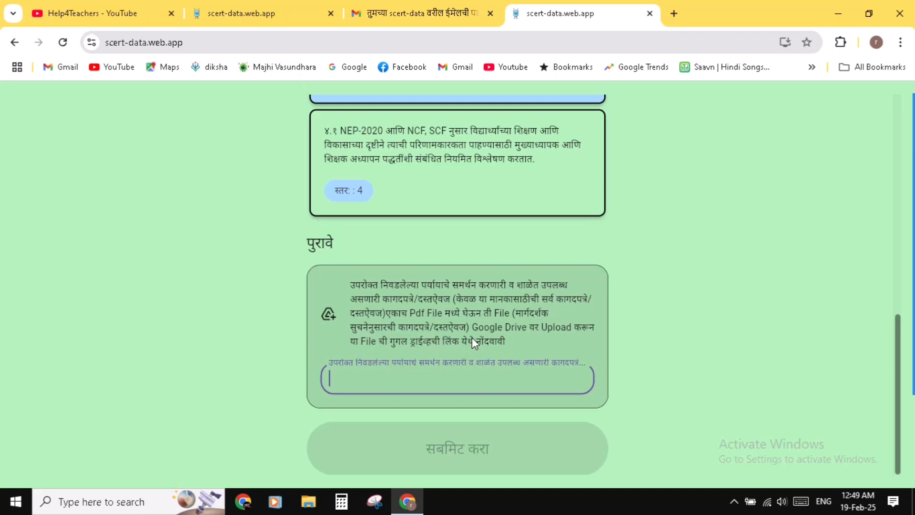
{"action": "scroll", "coordinate": [459, 375], "scroll_direction": "up", "scroll_amount": 5}
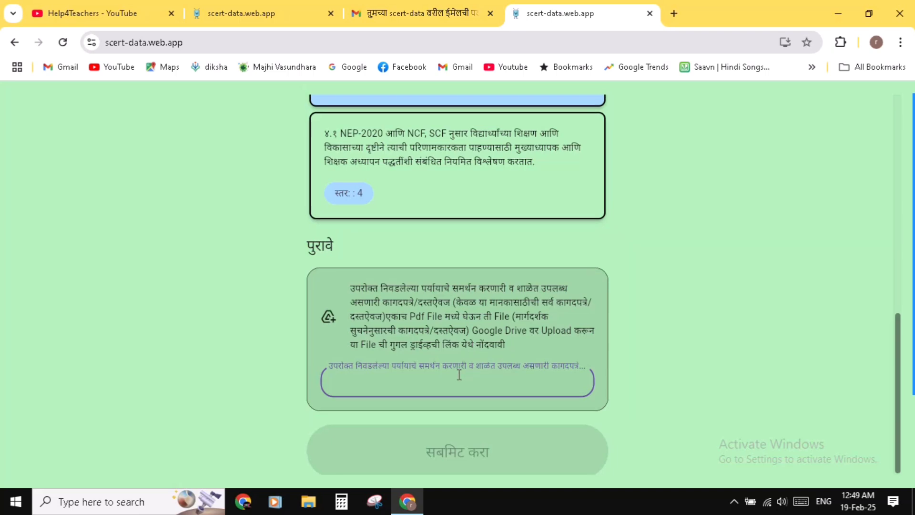
{"action": "scroll", "coordinate": [459, 381], "scroll_direction": "up", "scroll_amount": 3}
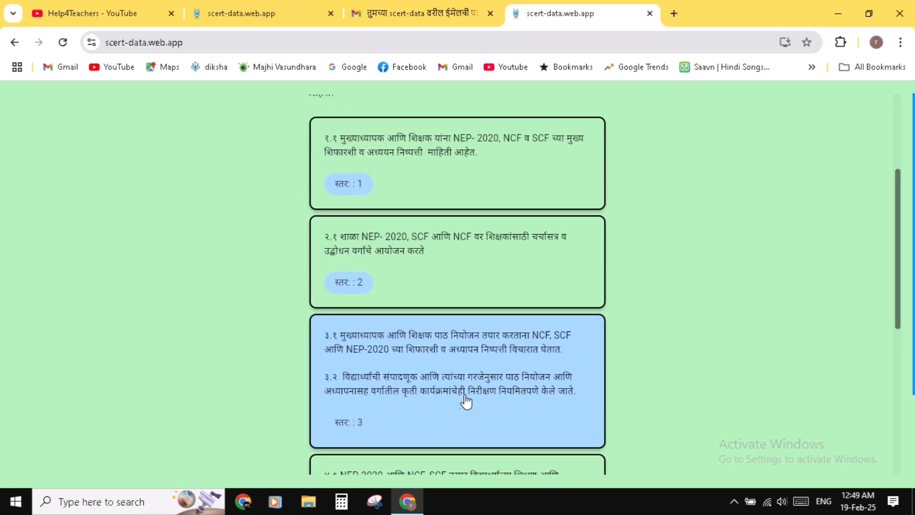
{"action": "scroll", "coordinate": [466, 402], "scroll_direction": "down", "scroll_amount": 7}
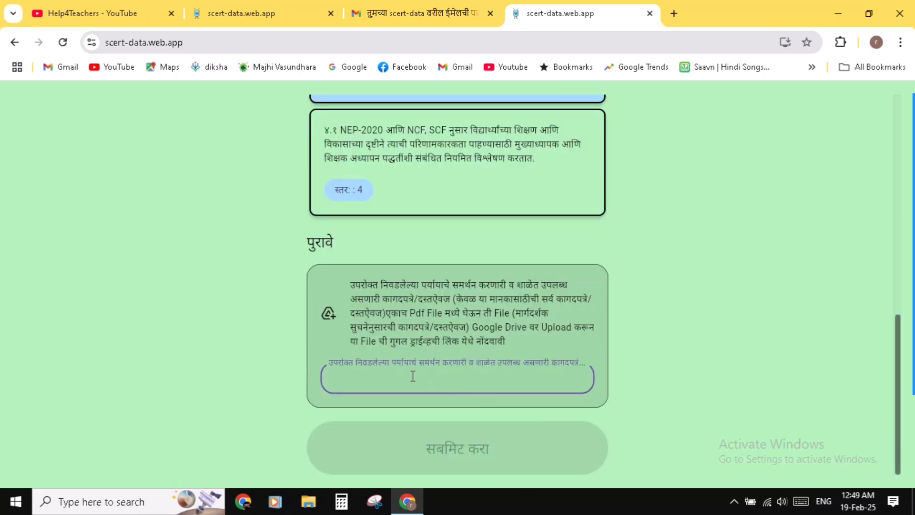
{"action": "left_click", "coordinate": [429, 377]}
{"action": "scroll", "coordinate": [694, 338], "scroll_direction": "up", "scroll_amount": 9}
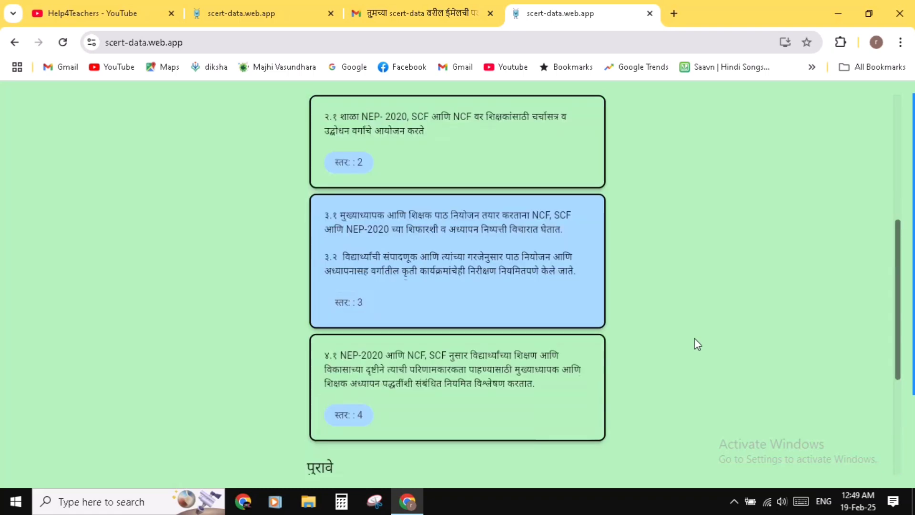
{"action": "scroll", "coordinate": [694, 338], "scroll_direction": "up", "scroll_amount": 2}
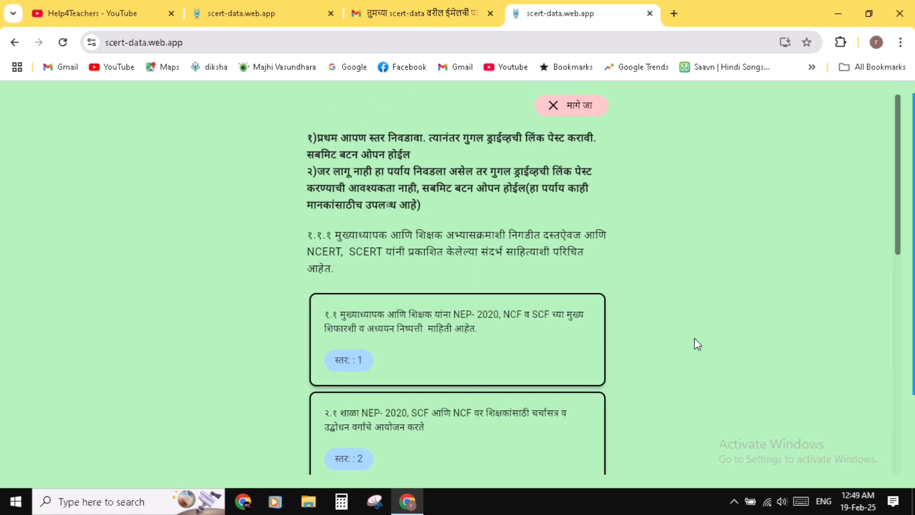
{"action": "scroll", "coordinate": [694, 339], "scroll_direction": "down", "scroll_amount": 4}
{"action": "scroll", "coordinate": [694, 339], "scroll_direction": "up", "scroll_amount": 5}
{"action": "left_click", "coordinate": [573, 106]}
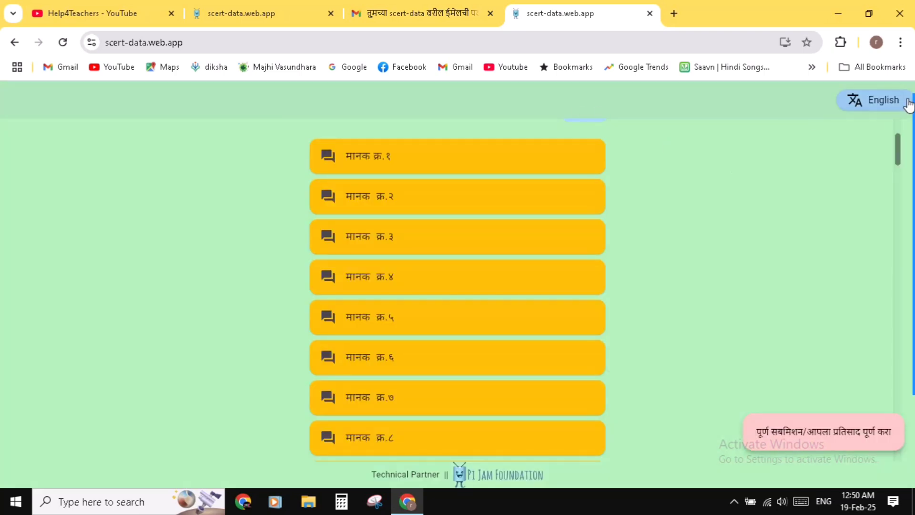
Switch the portal to English, examine standard 1's instructions, score descriptions and proofs section, and return to the list.
{"action": "mouse_move", "coordinate": [870, 104]}
{"action": "left_click", "coordinate": [881, 105]}
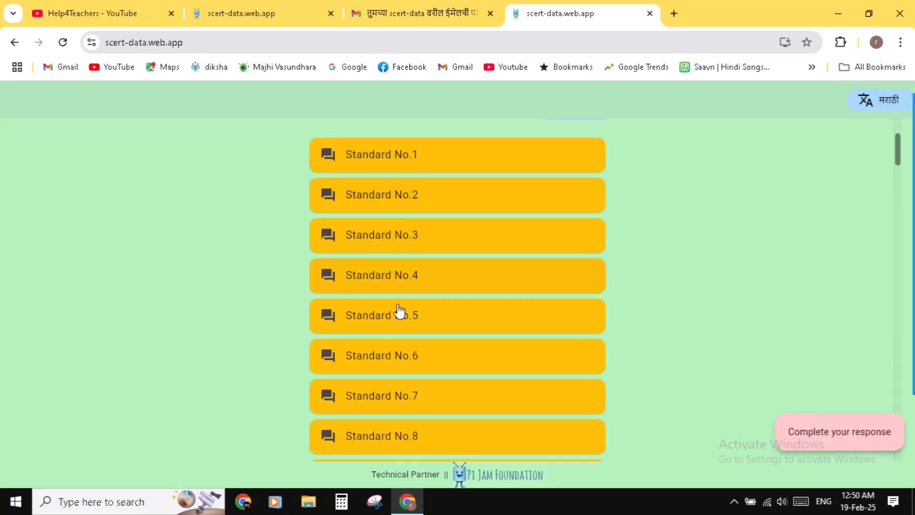
{"action": "left_click", "coordinate": [409, 161]}
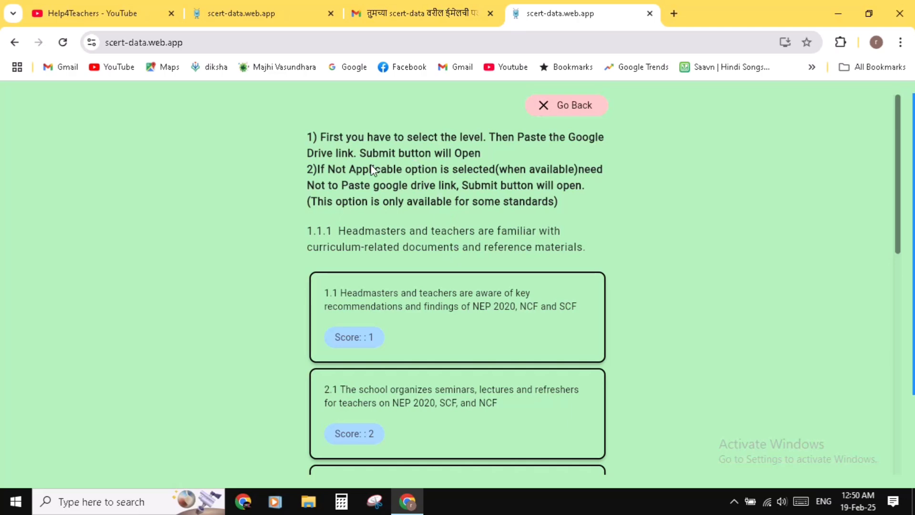
{"action": "scroll", "coordinate": [426, 292], "scroll_direction": "down", "scroll_amount": 5}
{"action": "scroll", "coordinate": [426, 296], "scroll_direction": "down", "scroll_amount": 4}
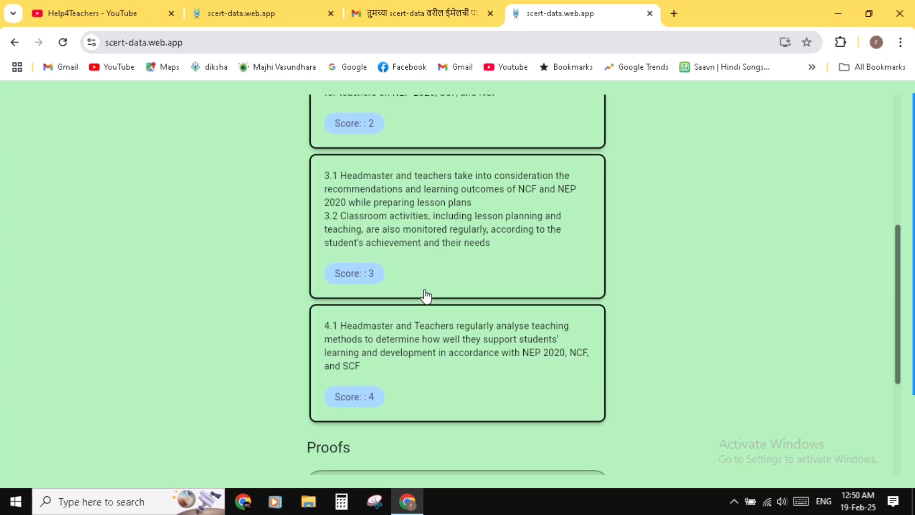
{"action": "scroll", "coordinate": [425, 296], "scroll_direction": "up", "scroll_amount": 3}
{"action": "scroll", "coordinate": [425, 296], "scroll_direction": "up", "scroll_amount": 2}
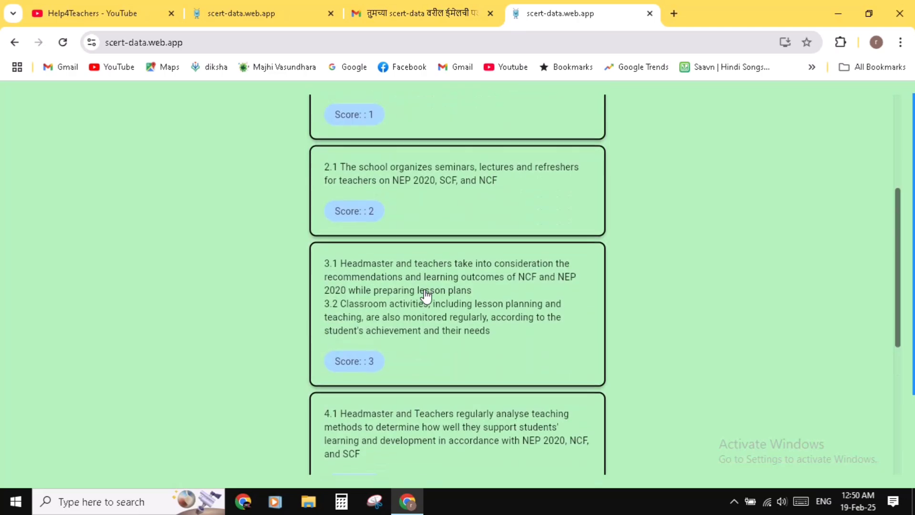
{"action": "scroll", "coordinate": [426, 296], "scroll_direction": "down", "scroll_amount": 3}
{"action": "scroll", "coordinate": [425, 295], "scroll_direction": "up", "scroll_amount": 2}
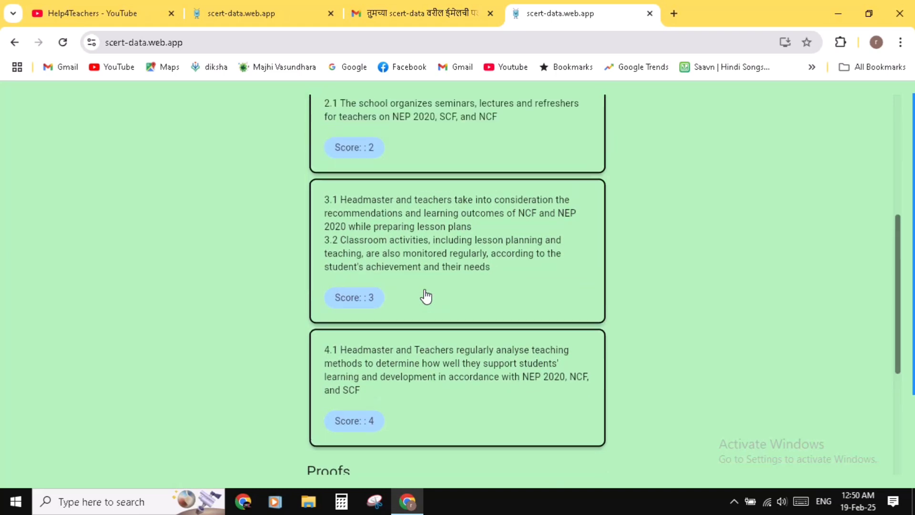
{"action": "scroll", "coordinate": [425, 295], "scroll_direction": "up", "scroll_amount": 3}
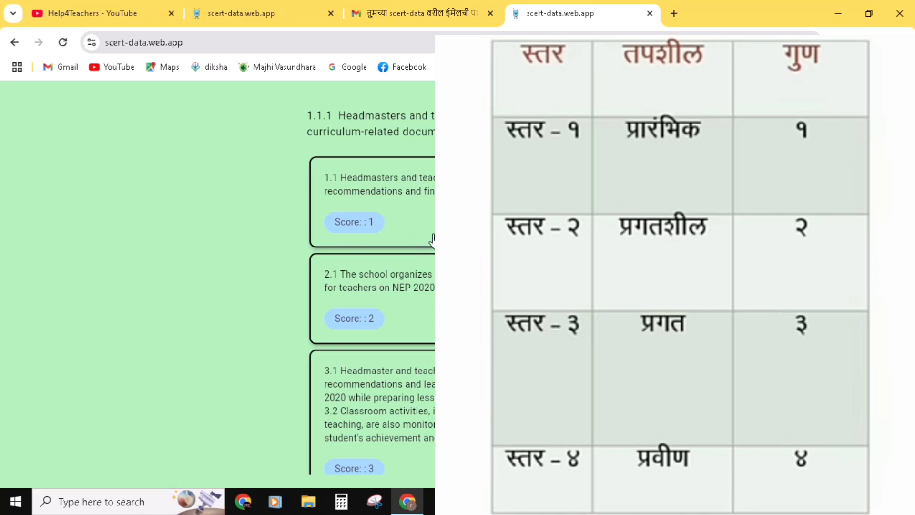
{"action": "scroll", "coordinate": [431, 240], "scroll_direction": "down", "scroll_amount": 1}
{"action": "scroll", "coordinate": [406, 278], "scroll_direction": "down", "scroll_amount": 1}
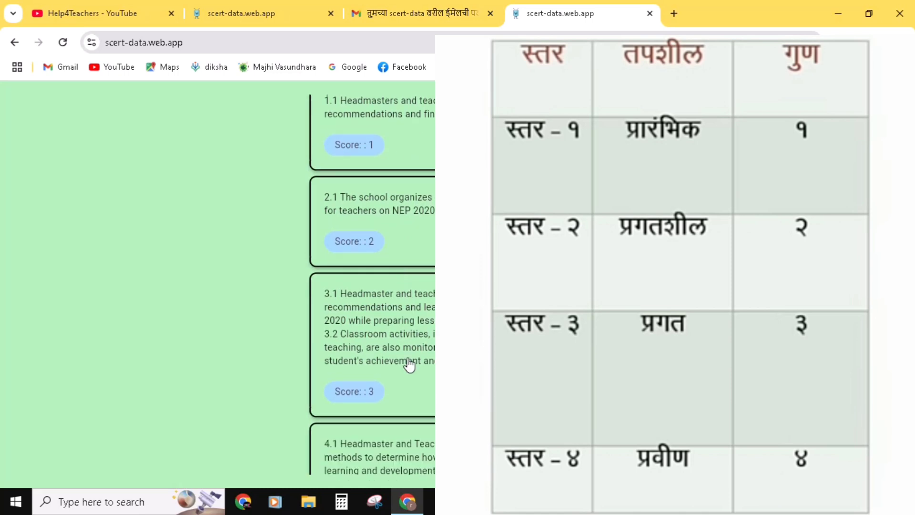
{"action": "scroll", "coordinate": [409, 363], "scroll_direction": "down", "scroll_amount": 2}
{"action": "scroll", "coordinate": [421, 378], "scroll_direction": "down", "scroll_amount": 3}
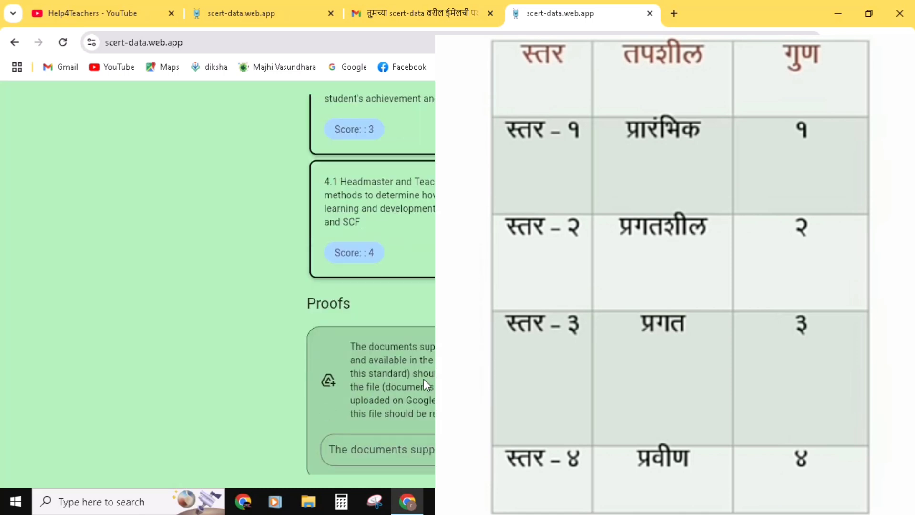
{"action": "scroll", "coordinate": [424, 382], "scroll_direction": "up", "scroll_amount": 6}
{"action": "scroll", "coordinate": [425, 384], "scroll_direction": "up", "scroll_amount": 3}
{"action": "scroll", "coordinate": [361, 195], "scroll_direction": "down", "scroll_amount": 6}
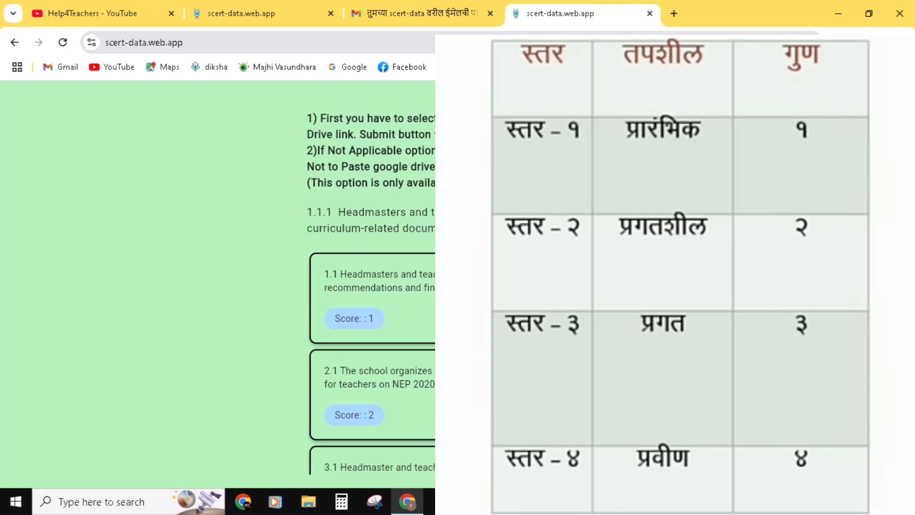
{"action": "scroll", "coordinate": [425, 384], "scroll_direction": "down", "scroll_amount": 3}
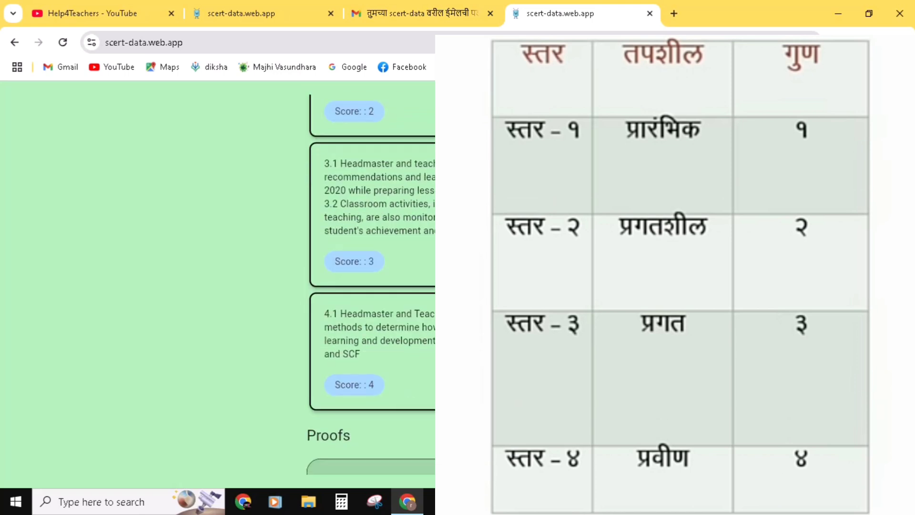
{"action": "scroll", "coordinate": [425, 384], "scroll_direction": "down", "scroll_amount": 1}
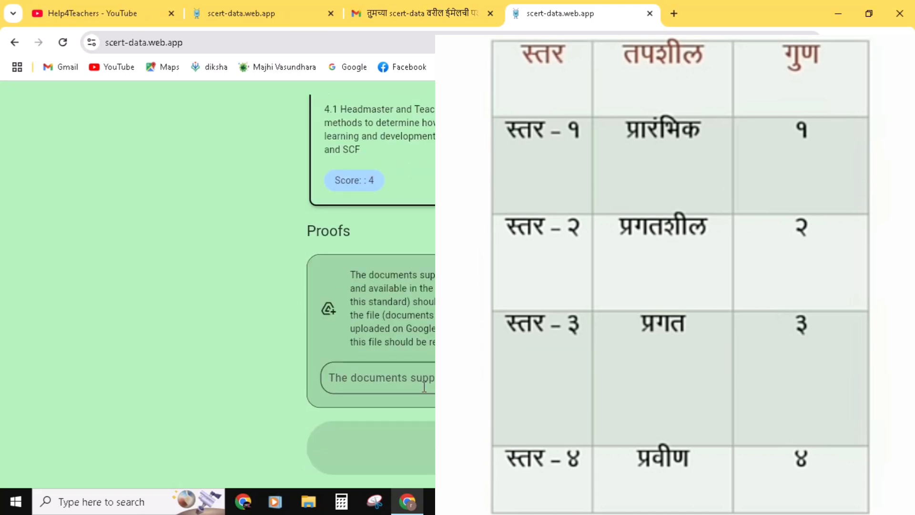
{"action": "scroll", "coordinate": [686, 330], "scroll_direction": "up", "scroll_amount": 10}
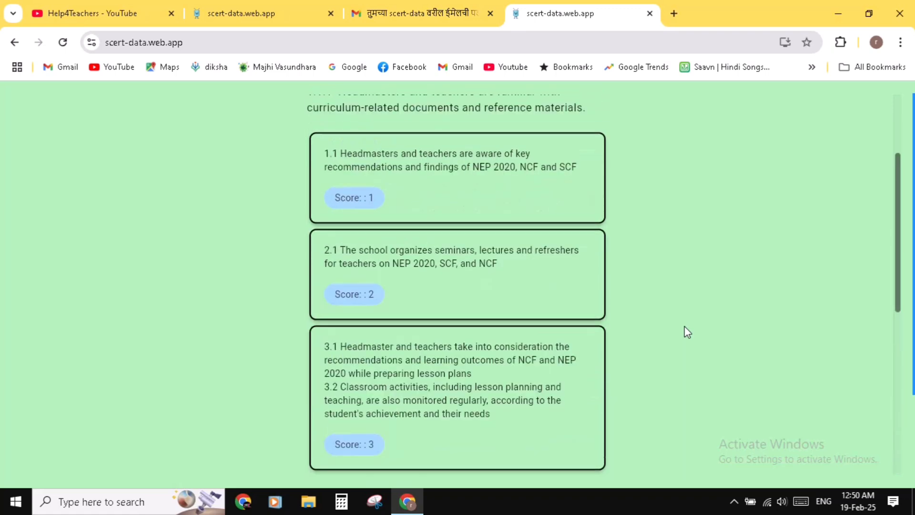
{"action": "left_click", "coordinate": [564, 110]}
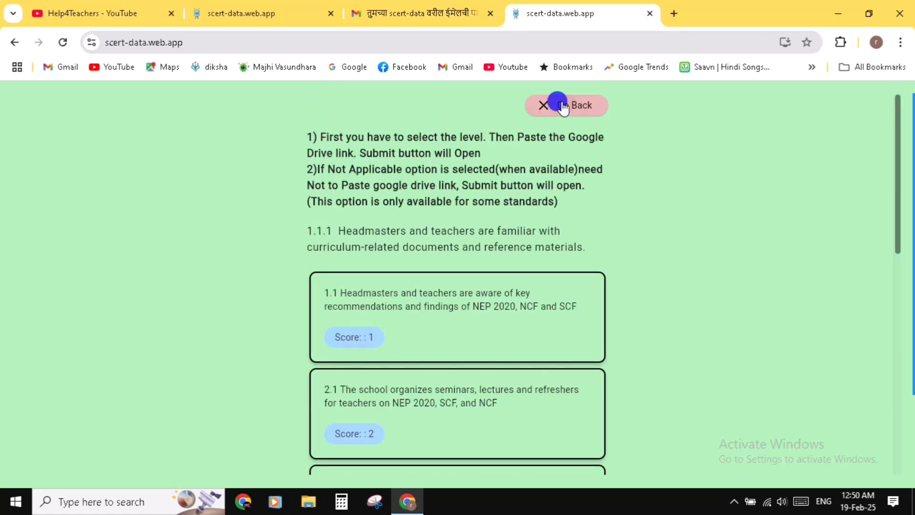
Browse the English list of standards, view standard 4, and return to the list.
{"action": "scroll", "coordinate": [575, 297], "scroll_direction": "down", "scroll_amount": 7}
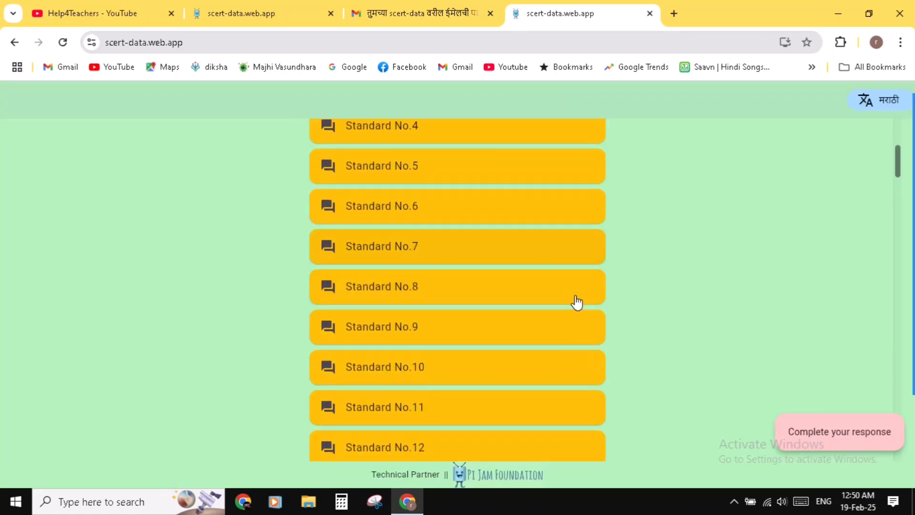
{"action": "scroll", "coordinate": [576, 301], "scroll_direction": "down", "scroll_amount": 2}
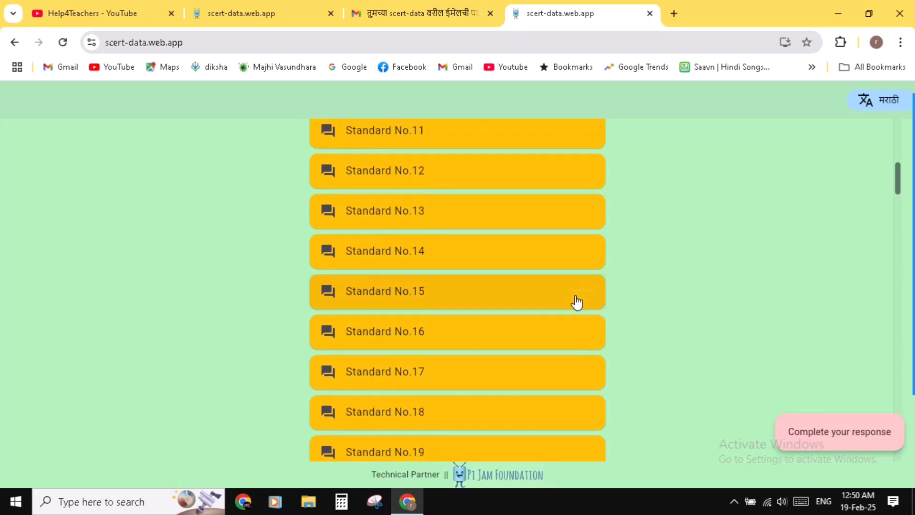
{"action": "scroll", "coordinate": [576, 301], "scroll_direction": "up", "scroll_amount": 4}
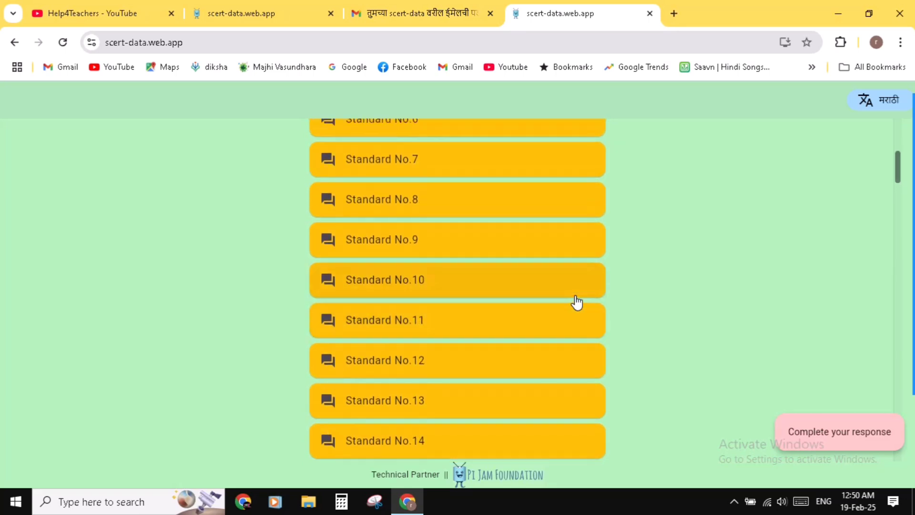
{"action": "scroll", "coordinate": [577, 301], "scroll_direction": "up", "scroll_amount": 3}
{"action": "scroll", "coordinate": [577, 301], "scroll_direction": "up", "scroll_amount": 2}
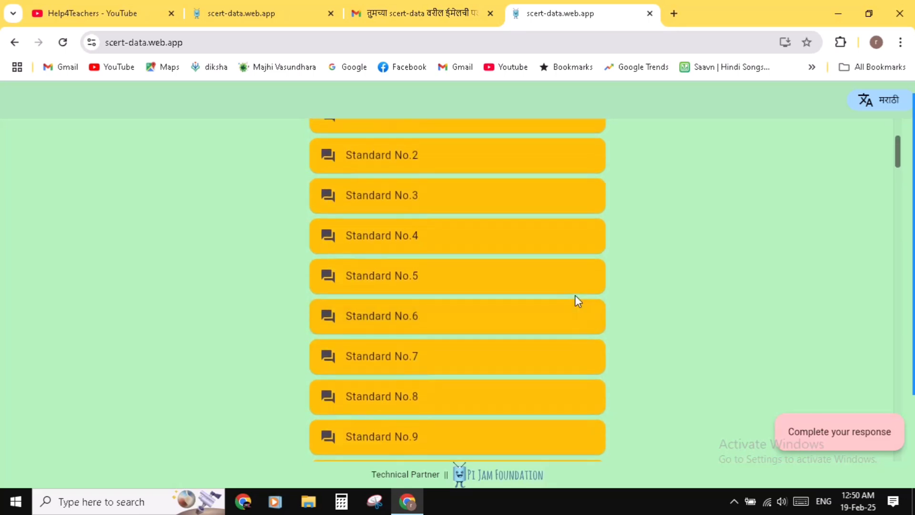
{"action": "left_click", "coordinate": [453, 241]}
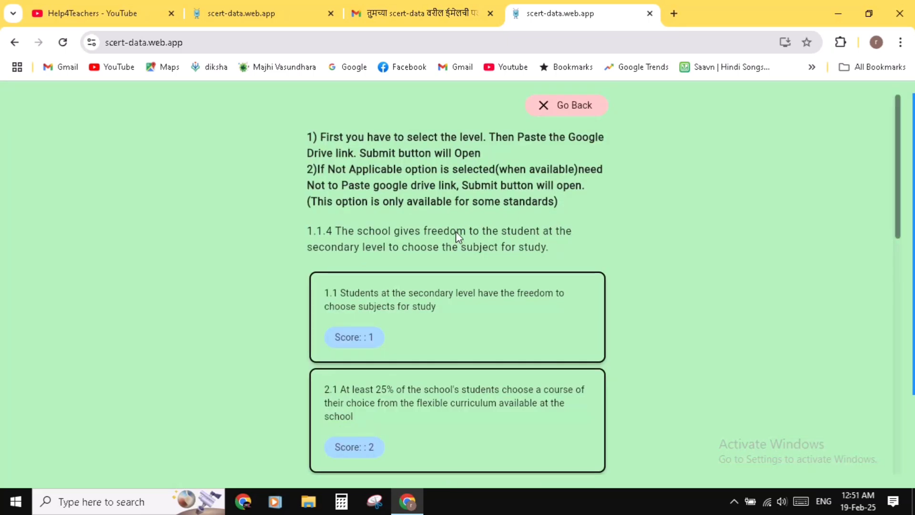
{"action": "left_click", "coordinate": [539, 103]}
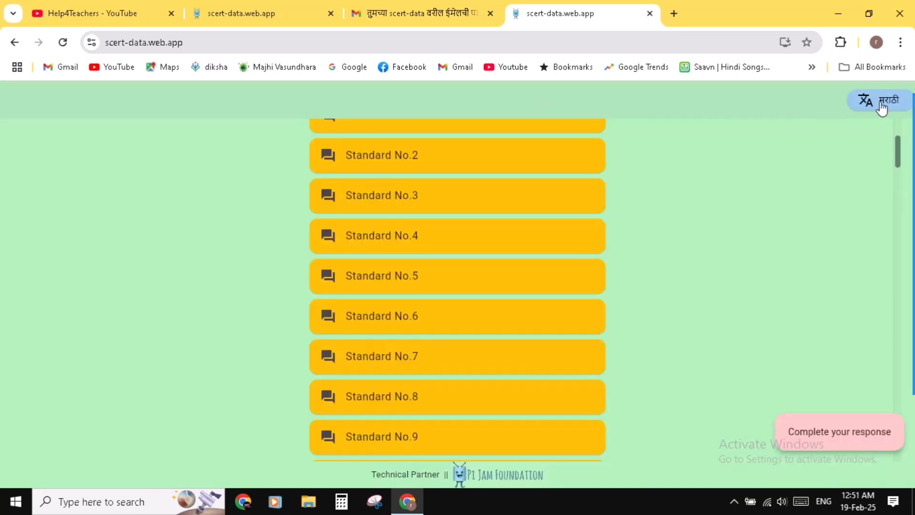
Switch the portal back to Marathi and examine standard 4's levels, including the not-applicable option (लागू नाही) and the evidence section.
{"action": "left_click", "coordinate": [881, 106]}
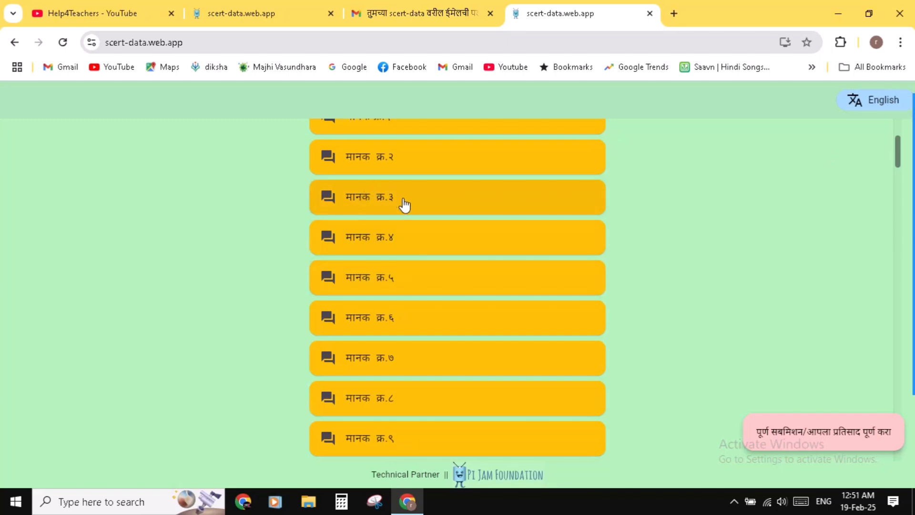
{"action": "left_click", "coordinate": [397, 238]}
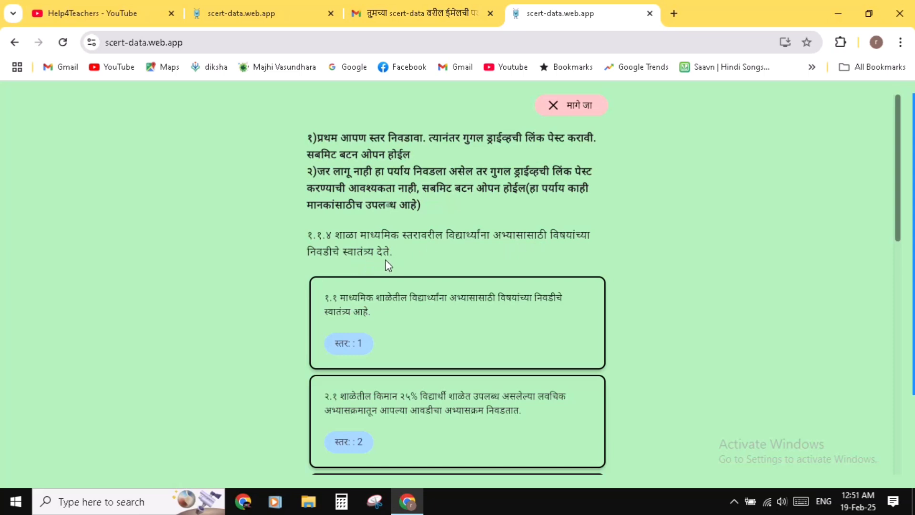
{"action": "scroll", "coordinate": [435, 269], "scroll_direction": "down", "scroll_amount": 2}
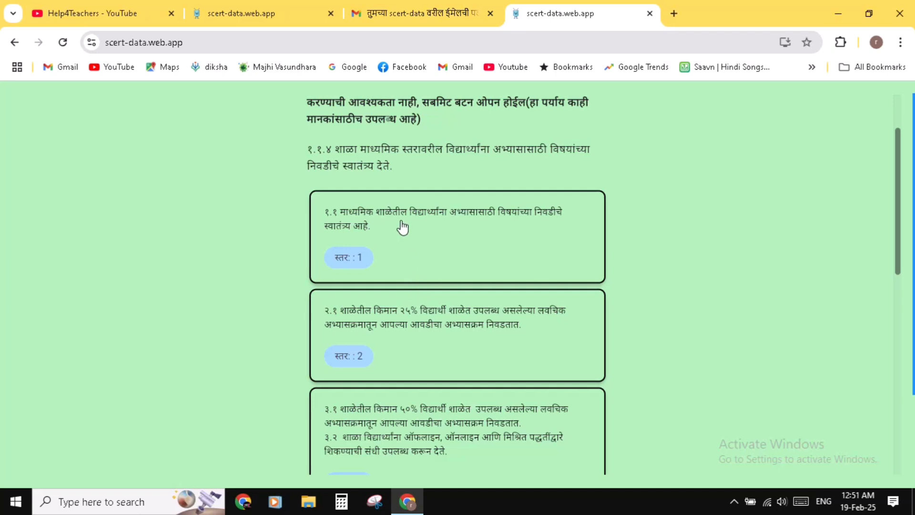
{"action": "scroll", "coordinate": [407, 289], "scroll_direction": "down", "scroll_amount": 1}
{"action": "scroll", "coordinate": [407, 289], "scroll_direction": "down", "scroll_amount": 6}
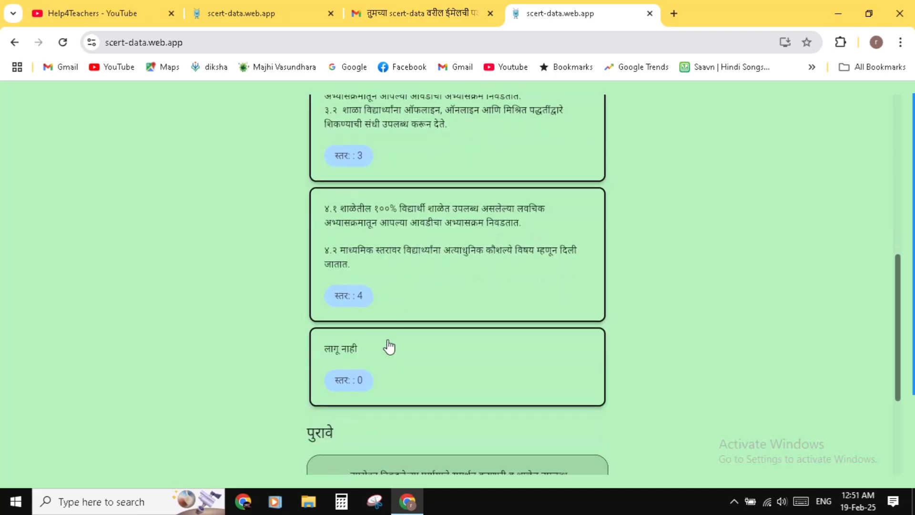
{"action": "scroll", "coordinate": [395, 390], "scroll_direction": "down", "scroll_amount": 2}
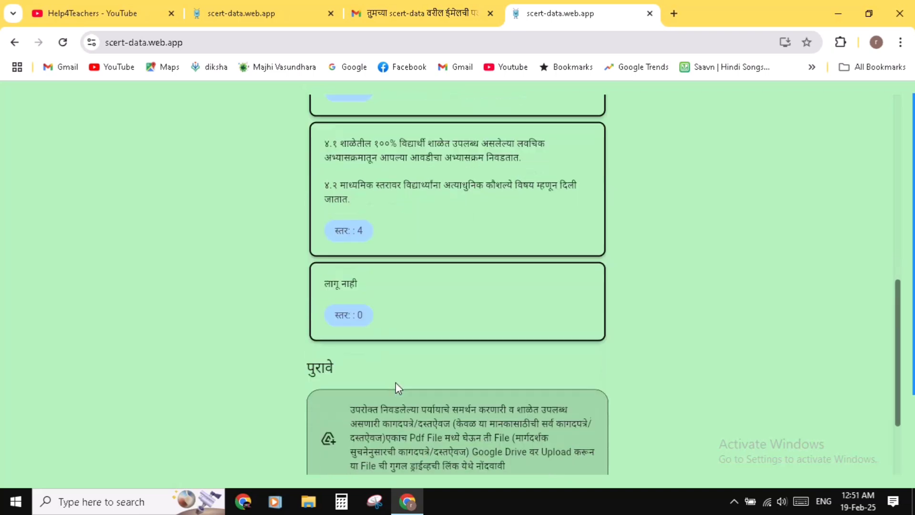
Mark standard 4 as not applicable (लागू नाही, level 0), and change the selection to level 4.
{"action": "left_click", "coordinate": [372, 298]}
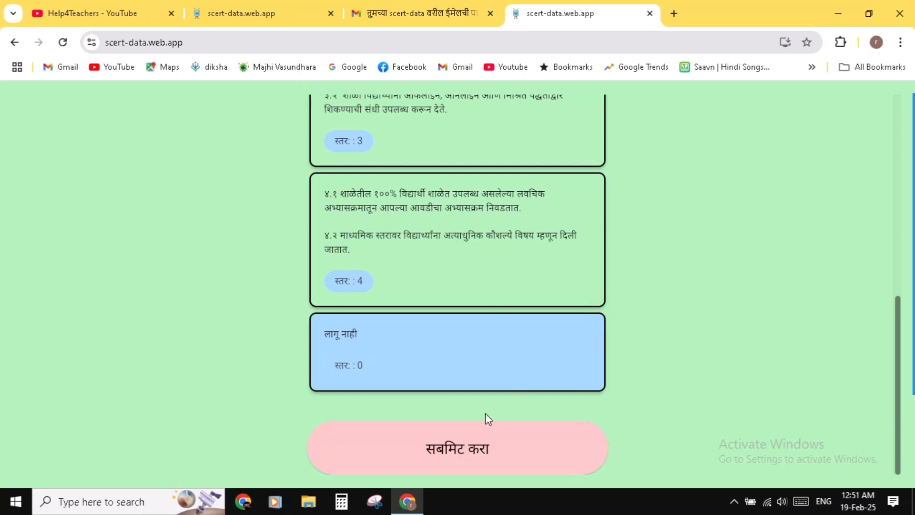
{"action": "left_click", "coordinate": [421, 223]}
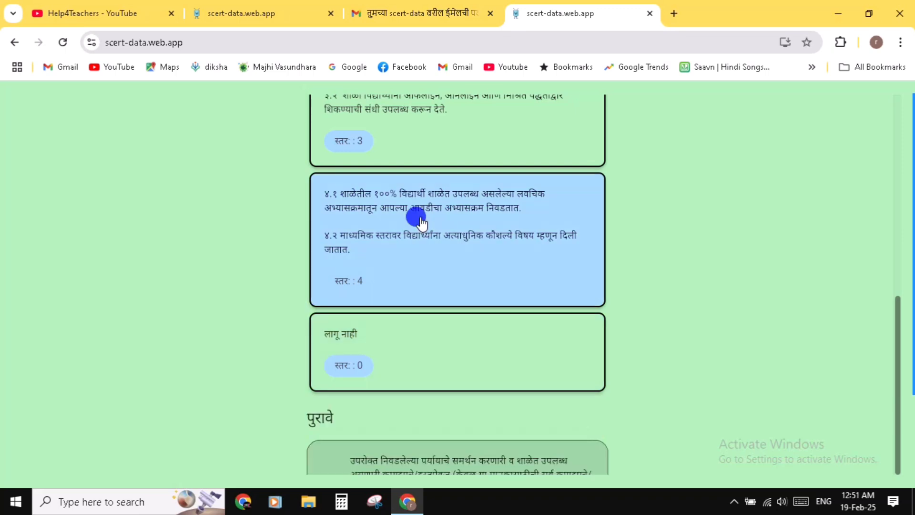
Open standard 4's evidence link field, select the not-applicable option (लागू नाही) instead, and return to the list of standards.
{"action": "scroll", "coordinate": [443, 344], "scroll_direction": "down", "scroll_amount": 4}
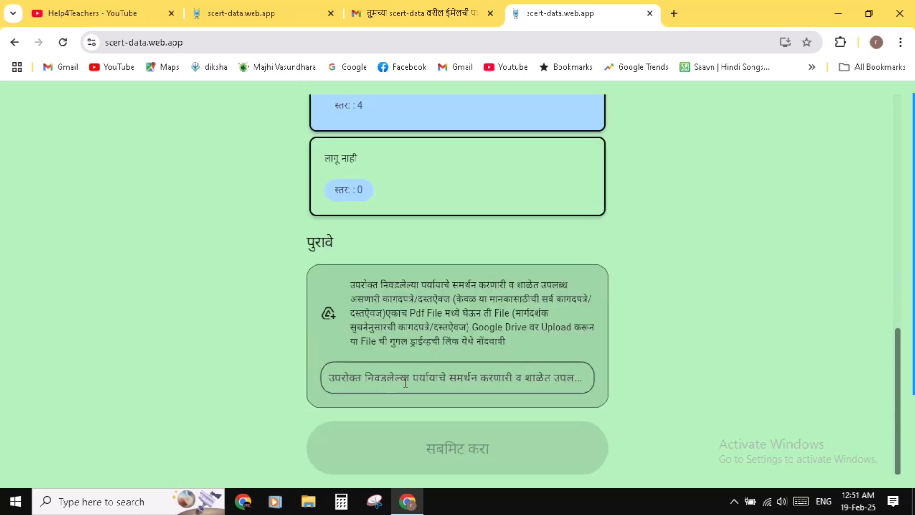
{"action": "left_click", "coordinate": [405, 379]}
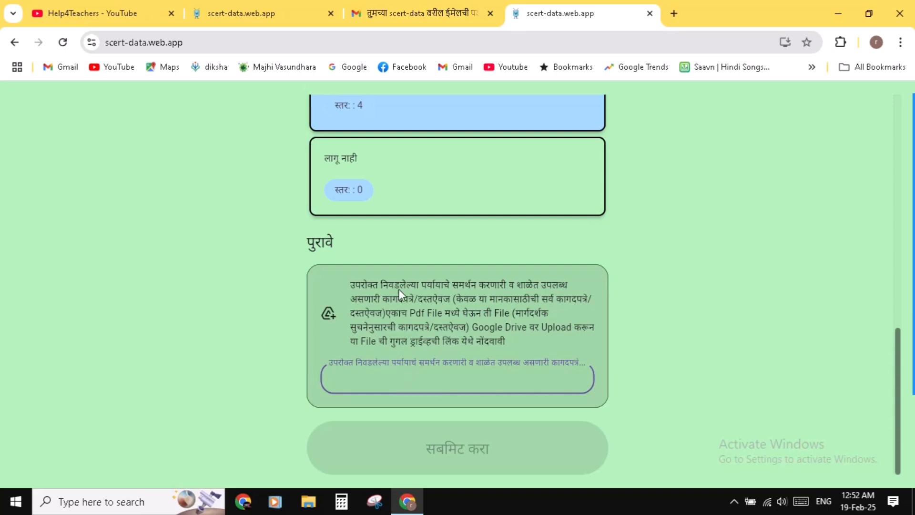
{"action": "left_click", "coordinate": [409, 160]}
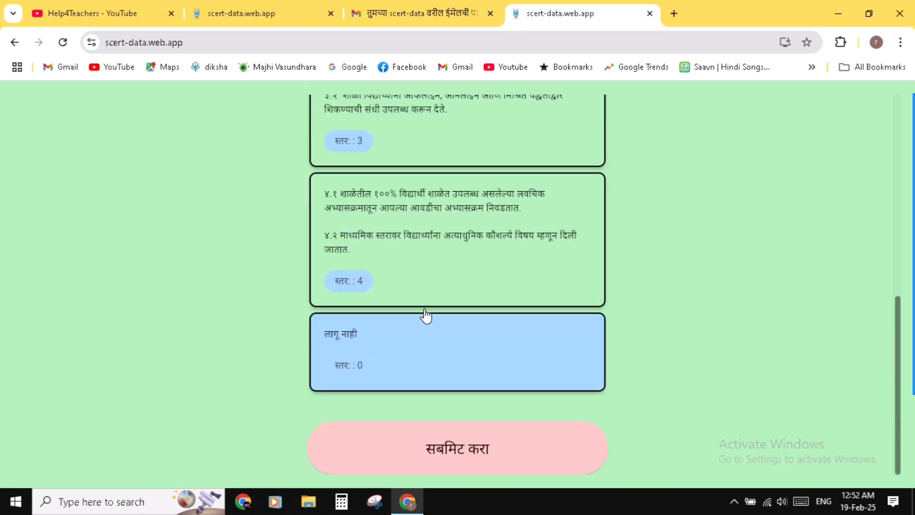
{"action": "left_click", "coordinate": [578, 448]}
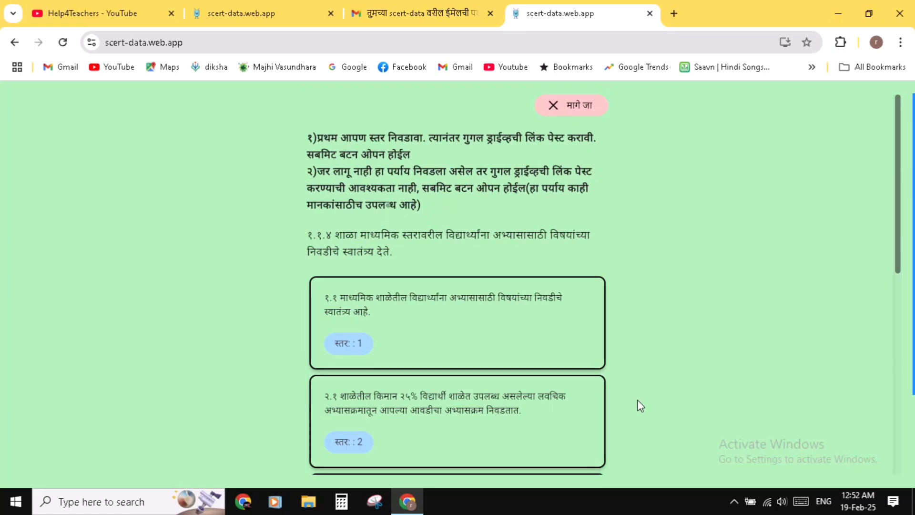
{"action": "left_click", "coordinate": [555, 104]}
Browse the Marathi list of standards down to standard 128.
{"action": "scroll", "coordinate": [502, 367], "scroll_direction": "down", "scroll_amount": 6}
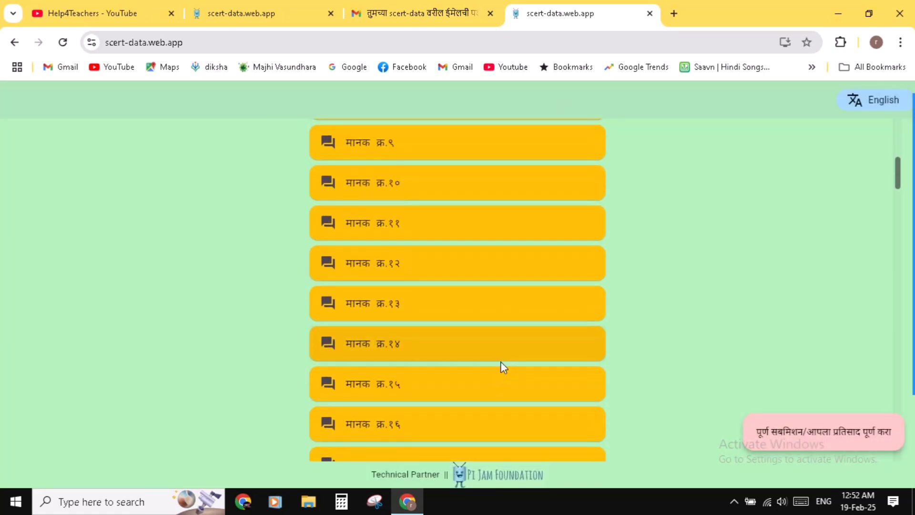
{"action": "scroll", "coordinate": [502, 366], "scroll_direction": "down", "scroll_amount": 13}
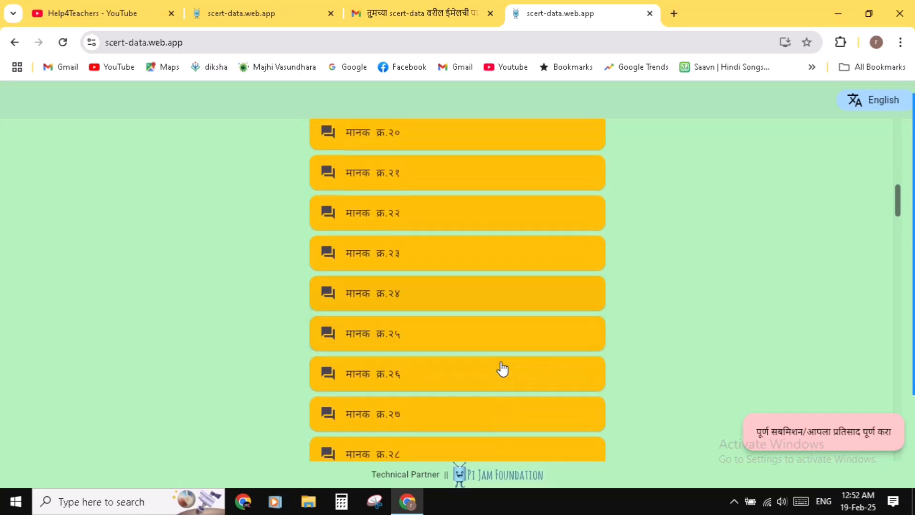
{"action": "scroll", "coordinate": [501, 367], "scroll_direction": "down", "scroll_amount": 20}
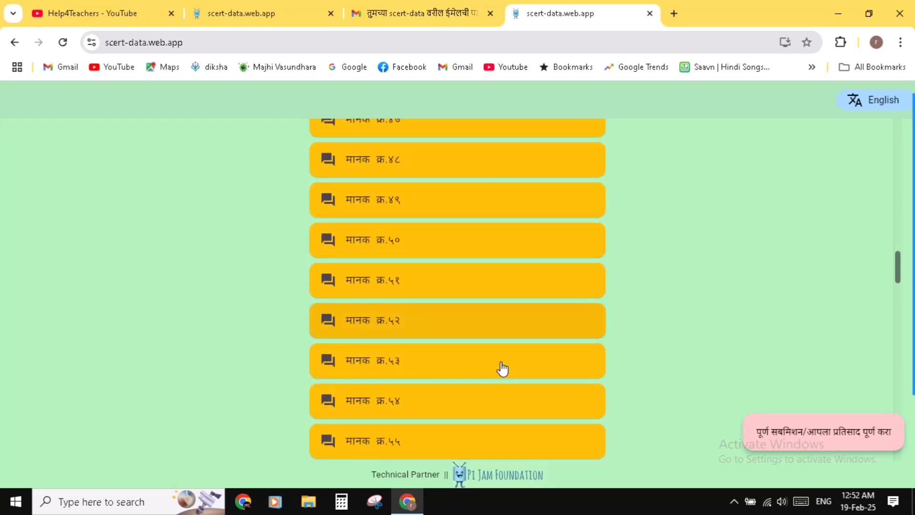
{"action": "scroll", "coordinate": [502, 367], "scroll_direction": "down", "scroll_amount": 20}
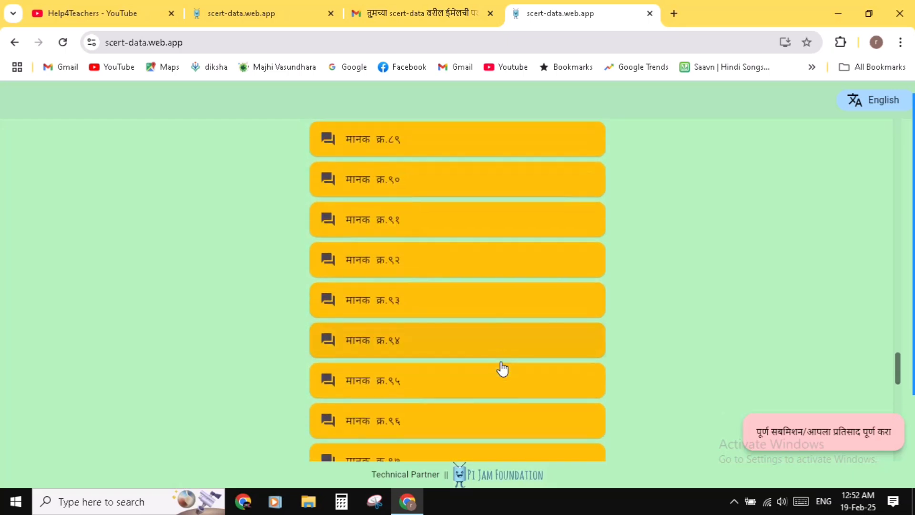
{"action": "scroll", "coordinate": [502, 366], "scroll_direction": "down", "scroll_amount": 20}
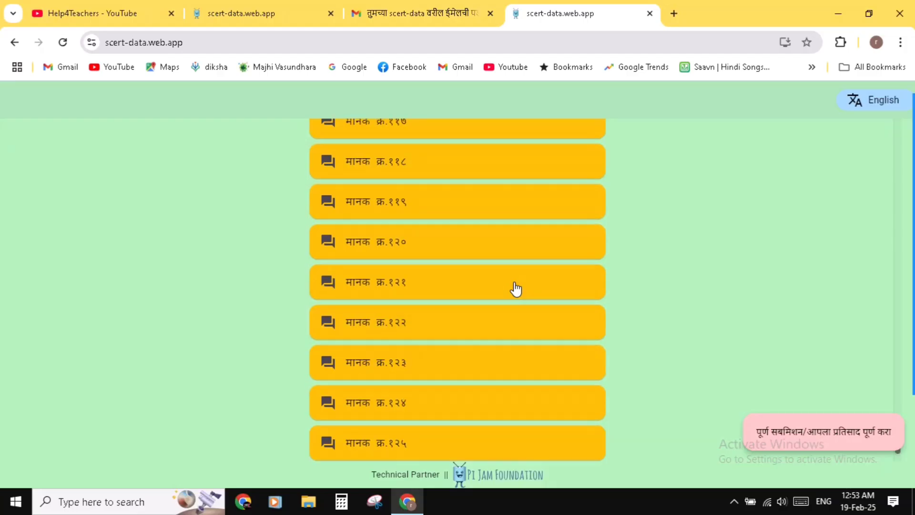
{"action": "scroll", "coordinate": [515, 288], "scroll_direction": "down", "scroll_amount": 10}
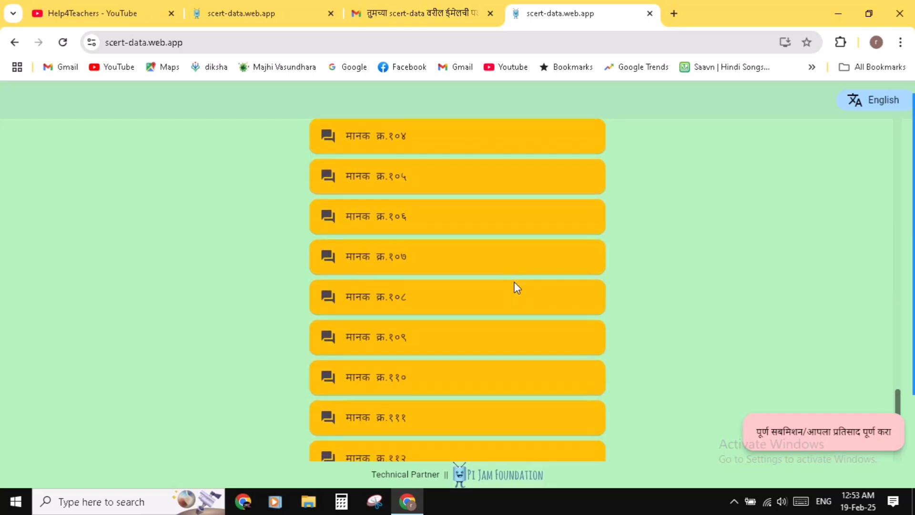
{"action": "scroll", "coordinate": [516, 288], "scroll_direction": "down", "scroll_amount": 5}
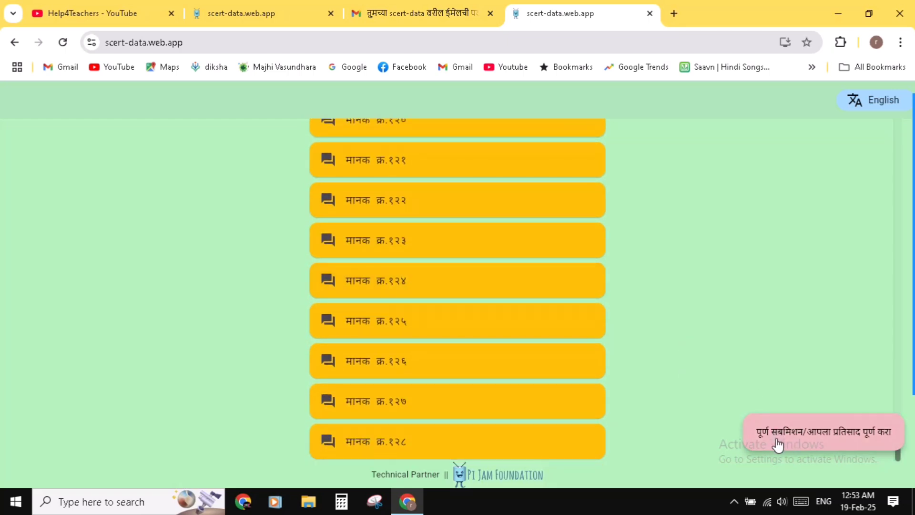
Open the complete-submission page (पूर्ण सबमिशन/आपला प्रतिसाद पूर्ण करा) and accept the declaration (हमीपत्र).
{"action": "left_click", "coordinate": [809, 443]}
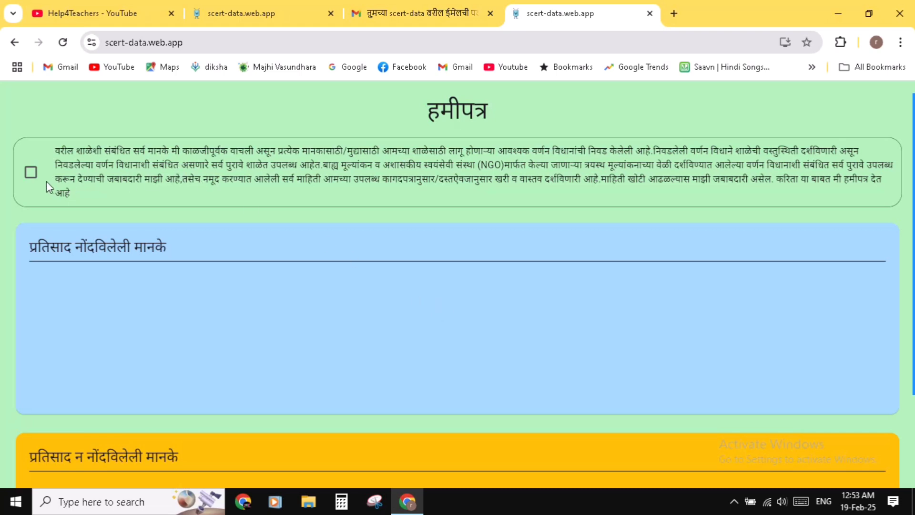
{"action": "left_click", "coordinate": [31, 175]}
{"action": "scroll", "coordinate": [183, 295], "scroll_direction": "down", "scroll_amount": 4}
{"action": "scroll", "coordinate": [183, 301], "scroll_direction": "up", "scroll_amount": 2}
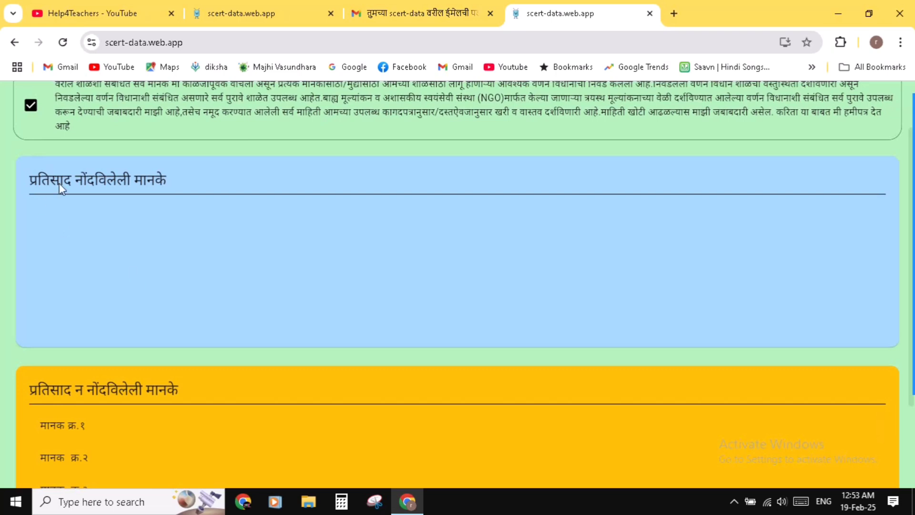
Examine the answered standards section and the unanswered standards down to standard 128, and return to the main list of standards.
{"action": "scroll", "coordinate": [201, 257], "scroll_direction": "down", "scroll_amount": 3}
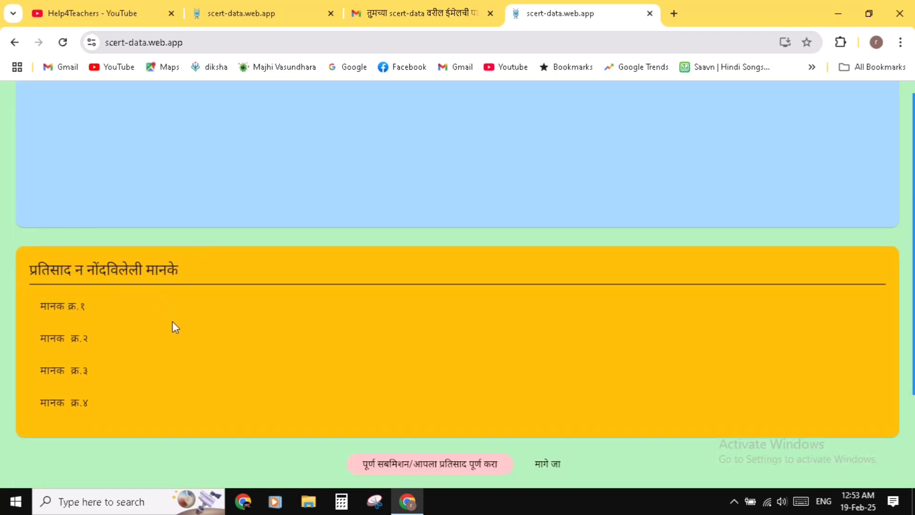
{"action": "scroll", "coordinate": [176, 336], "scroll_direction": "down", "scroll_amount": 15}
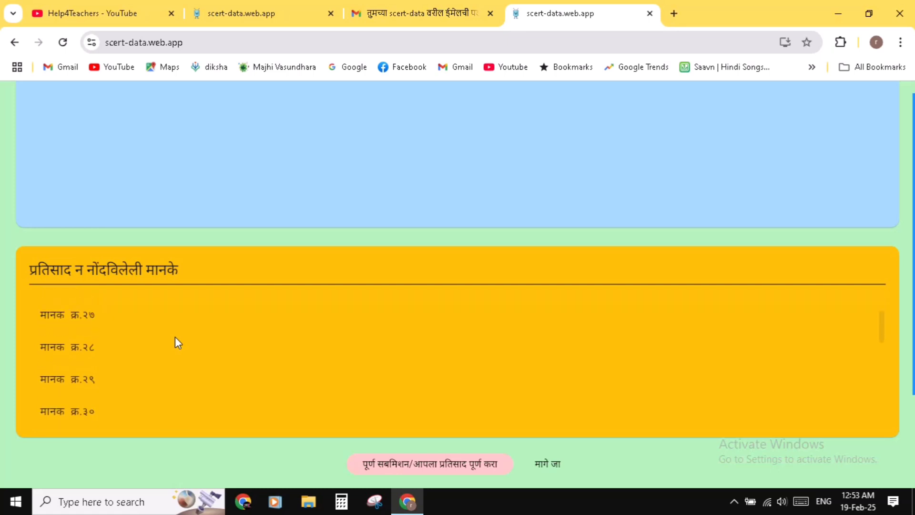
{"action": "scroll", "coordinate": [175, 337], "scroll_direction": "down", "scroll_amount": 16}
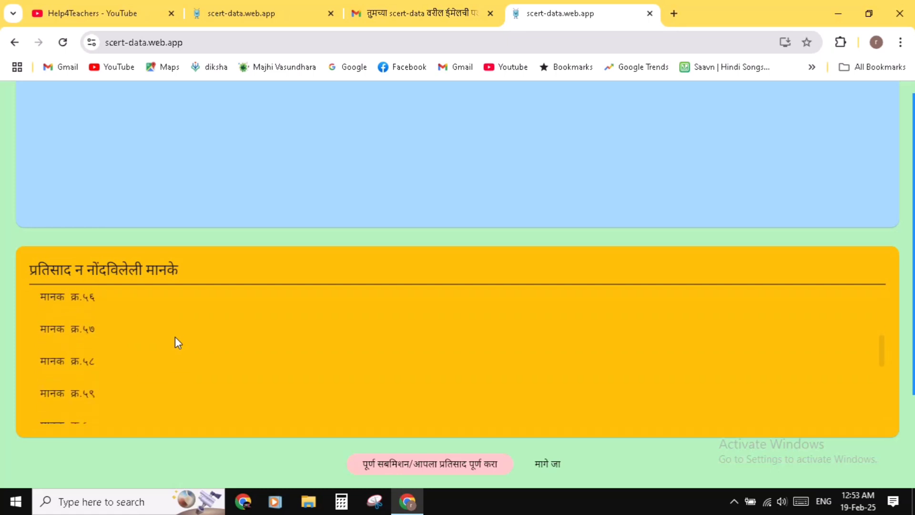
{"action": "scroll", "coordinate": [176, 337], "scroll_direction": "down", "scroll_amount": 15}
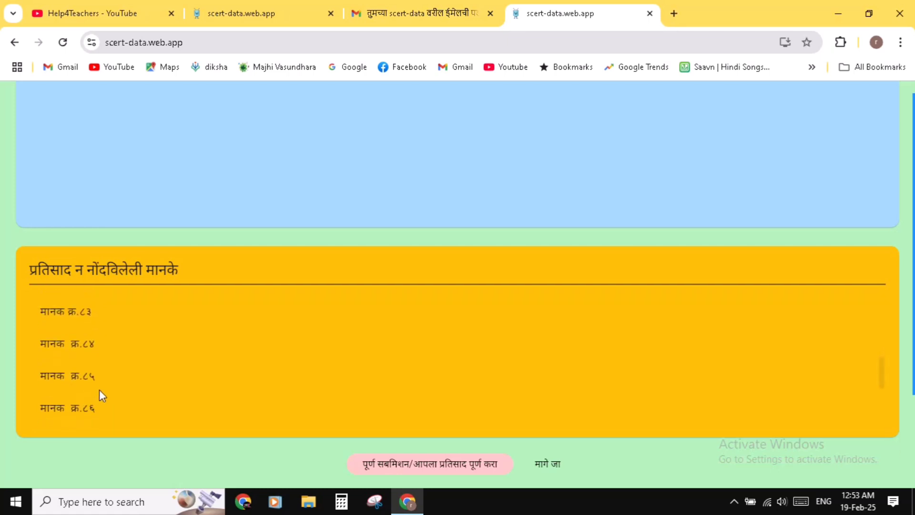
{"action": "scroll", "coordinate": [99, 389], "scroll_direction": "down", "scroll_amount": 17}
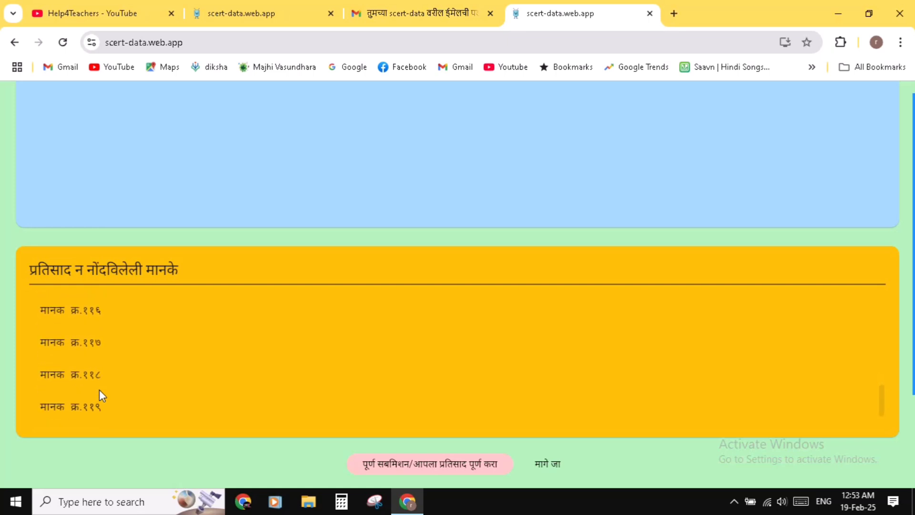
{"action": "scroll", "coordinate": [99, 395], "scroll_direction": "down", "scroll_amount": 5}
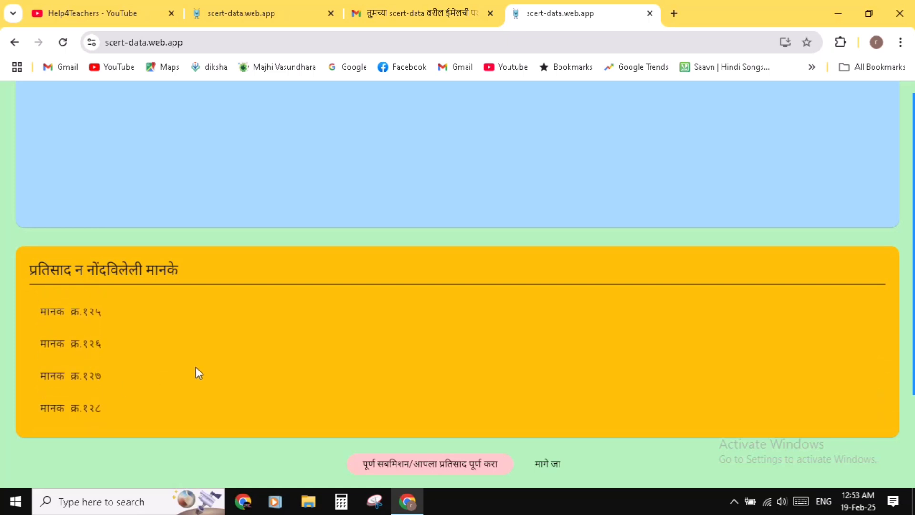
{"action": "scroll", "coordinate": [196, 367], "scroll_direction": "up", "scroll_amount": 2}
{"action": "scroll", "coordinate": [212, 204], "scroll_direction": "up", "scroll_amount": 1}
{"action": "scroll", "coordinate": [212, 206], "scroll_direction": "up", "scroll_amount": 2}
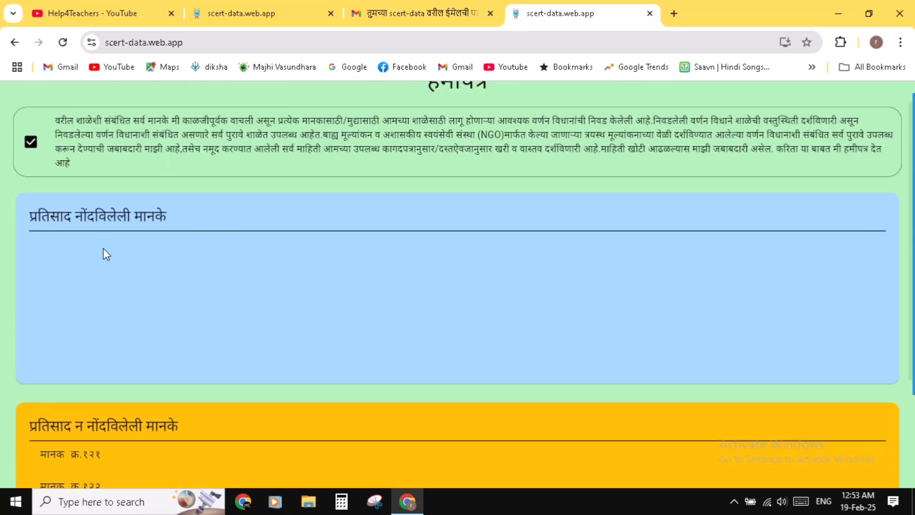
{"action": "scroll", "coordinate": [269, 313], "scroll_direction": "down", "scroll_amount": 5}
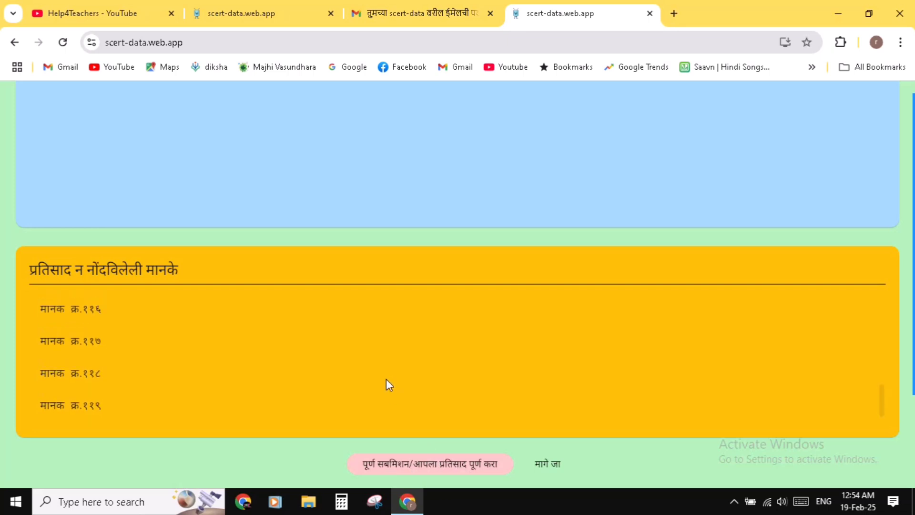
{"action": "scroll", "coordinate": [299, 199], "scroll_direction": "up", "scroll_amount": 4}
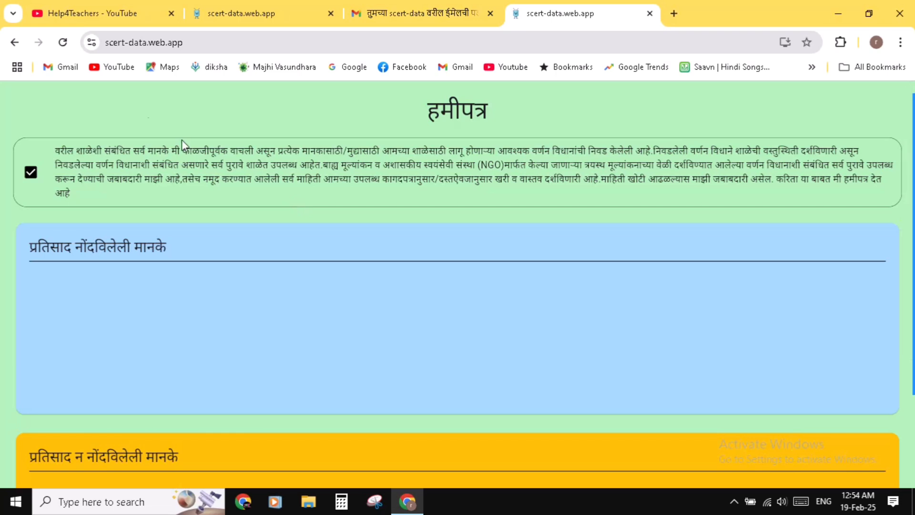
{"action": "left_click", "coordinate": [15, 43]}
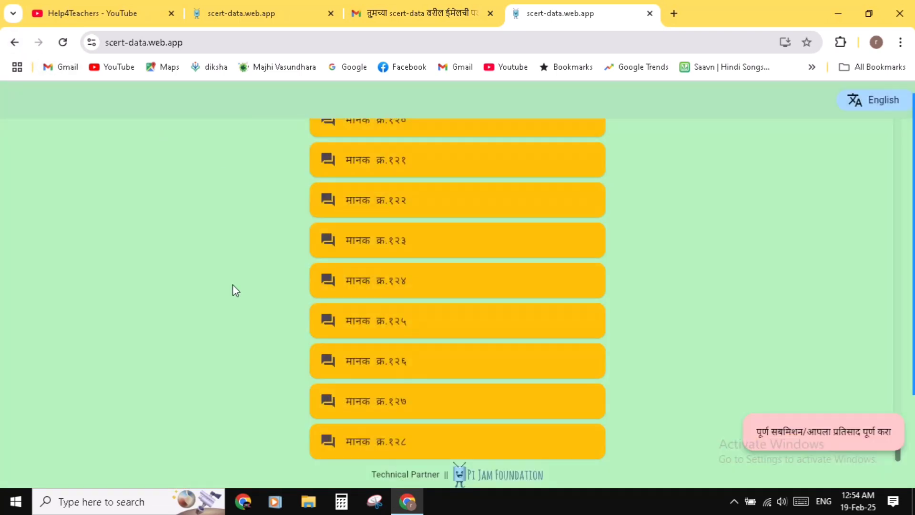